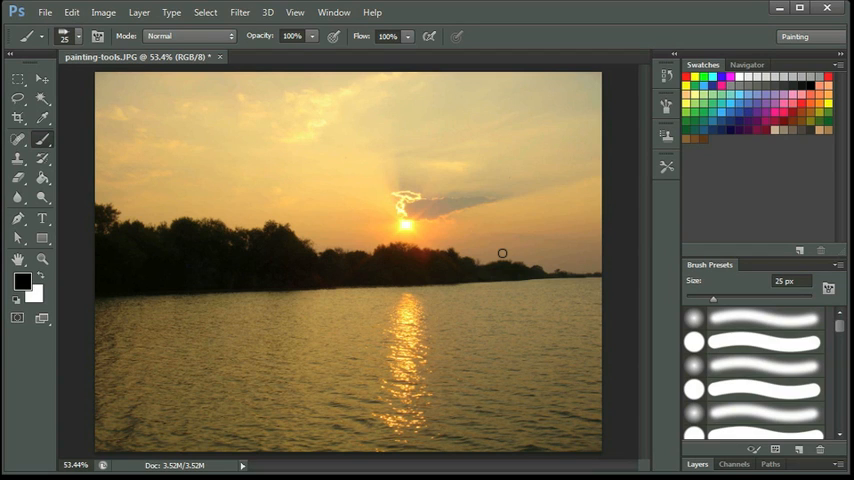
# Step: Create a new empty layer above Background and rename it 'trees'
pyautogui.click(699, 466)
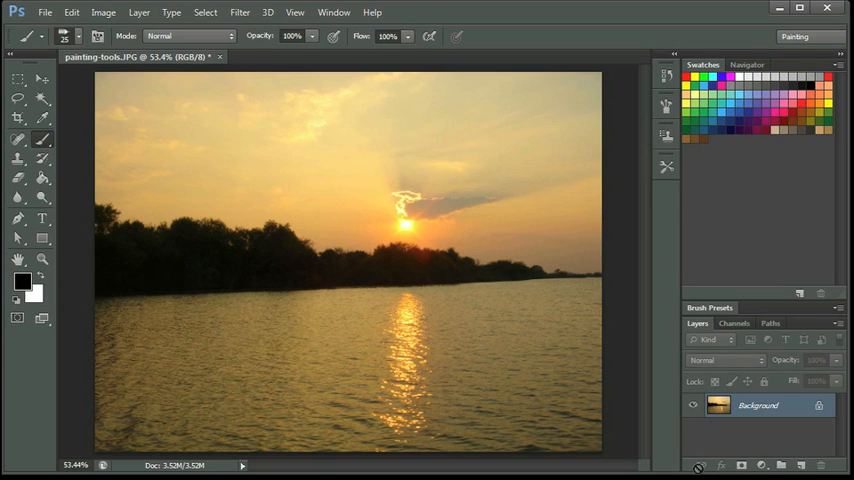
pyautogui.click(800, 465)
pyautogui.doubleClick(752, 406)
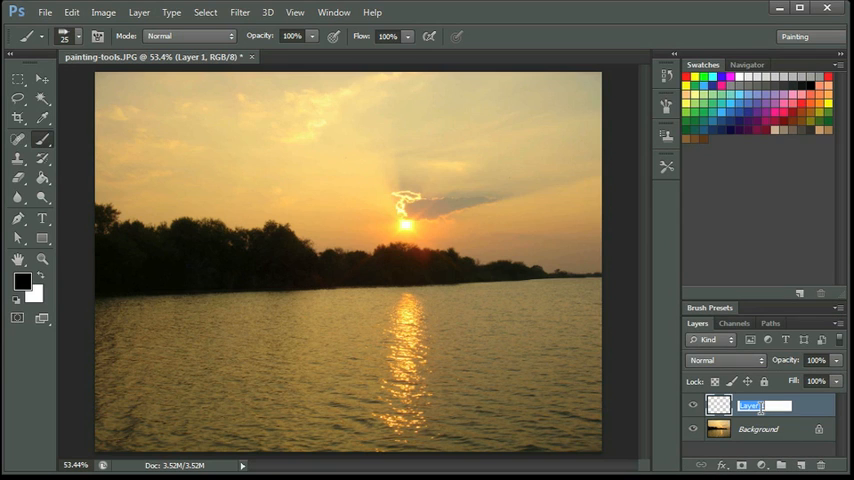
pyautogui.write('b')
pyautogui.press('Return')
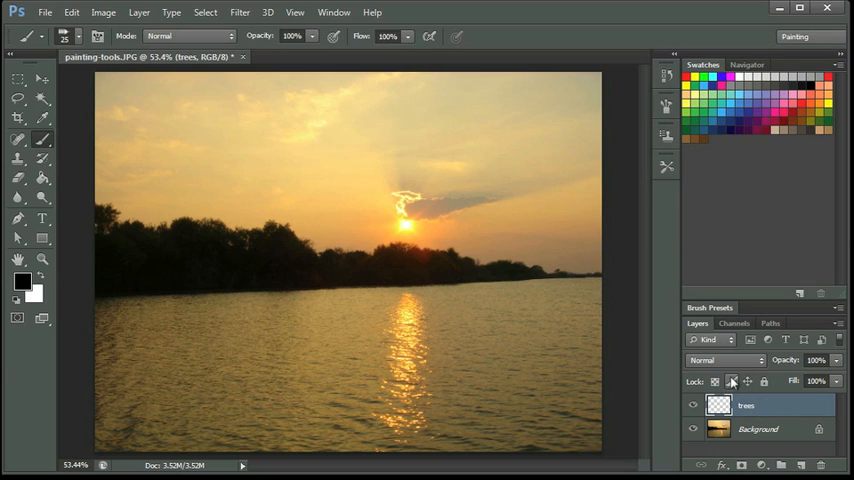
# Step: Choose the Chalk 60 px tip with Shape Dynamics size and angle jitter at 20%
pyautogui.click(665, 108)
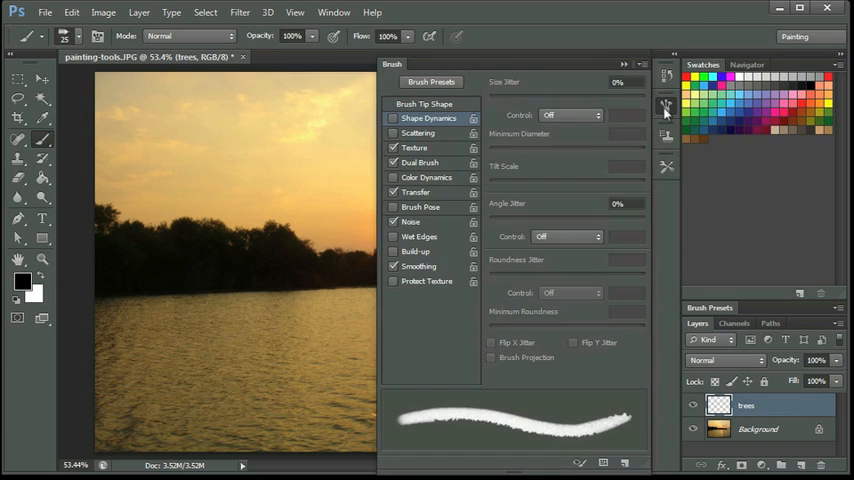
pyautogui.click(430, 104)
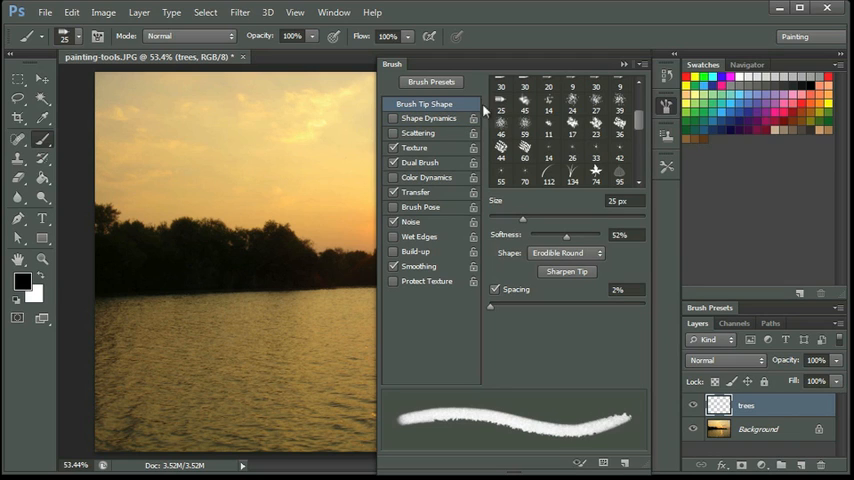
pyautogui.scroll(1, 560, 140)
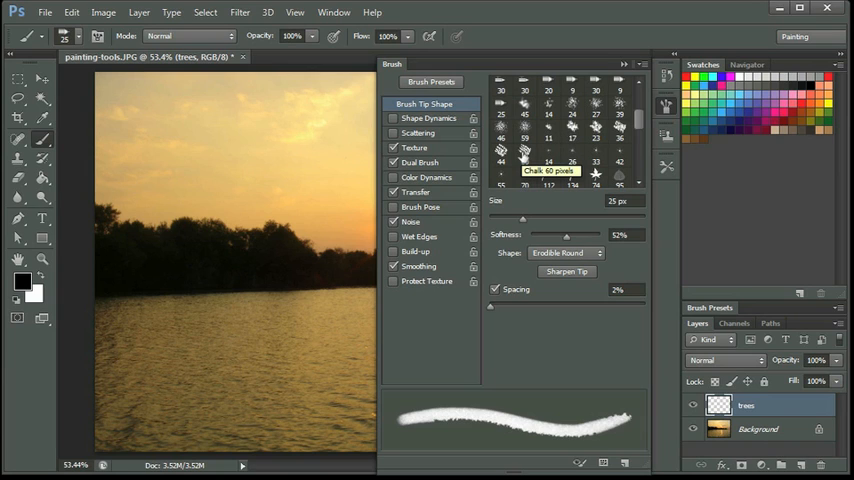
pyautogui.click(524, 155)
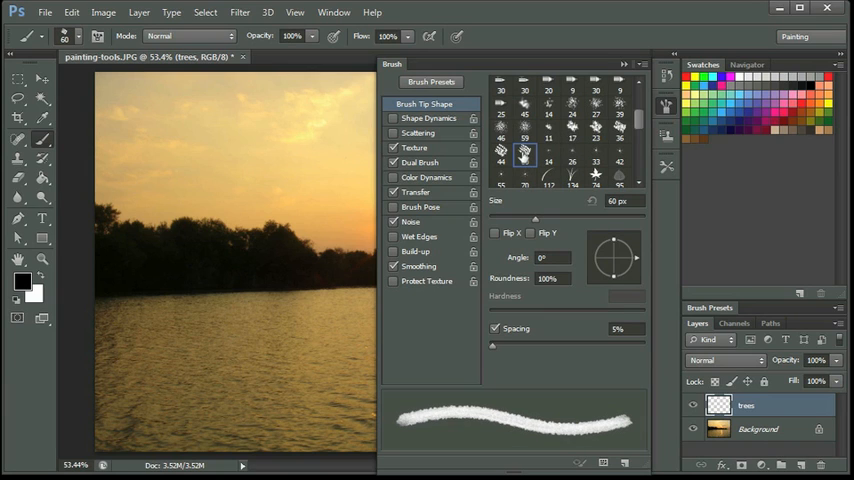
pyautogui.click(428, 118)
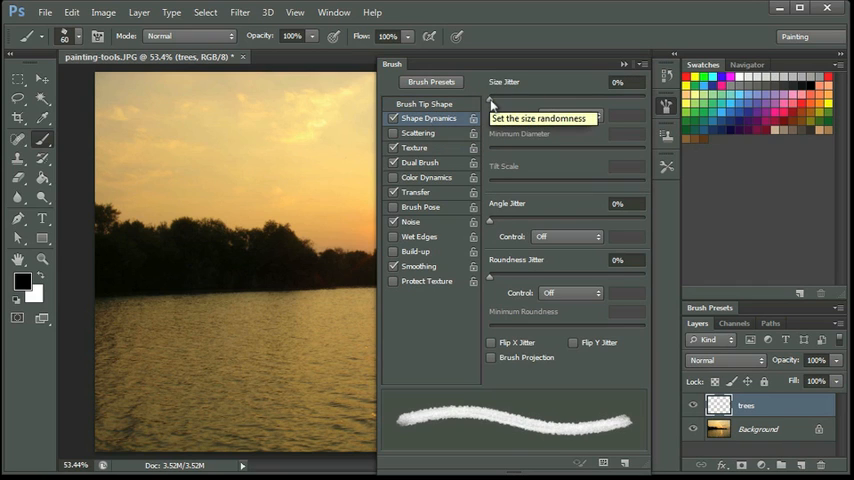
pyautogui.moveTo(489, 99); pyautogui.dragTo(523, 101)
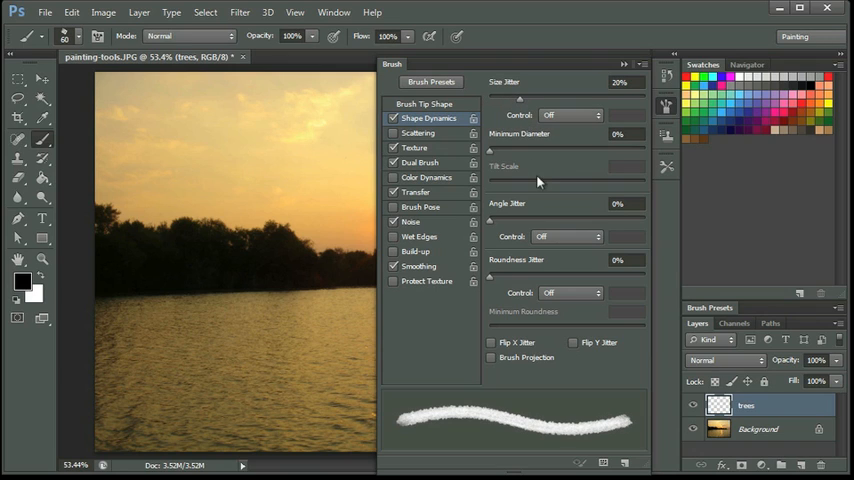
pyautogui.moveTo(490, 222); pyautogui.dragTo(516, 222)
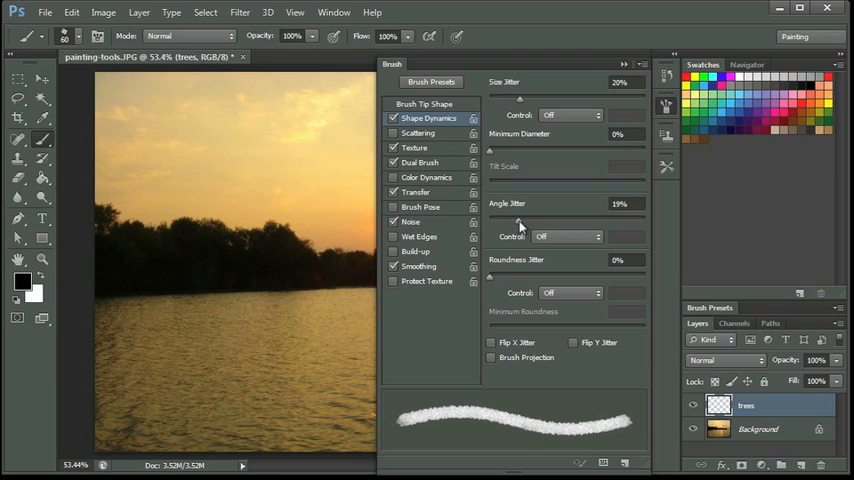
pyautogui.moveTo(519, 222); pyautogui.dragTo(521, 222)
pyautogui.click(622, 64)
# Step: Set the foreground colour to a dark green
pyautogui.click(22, 281)
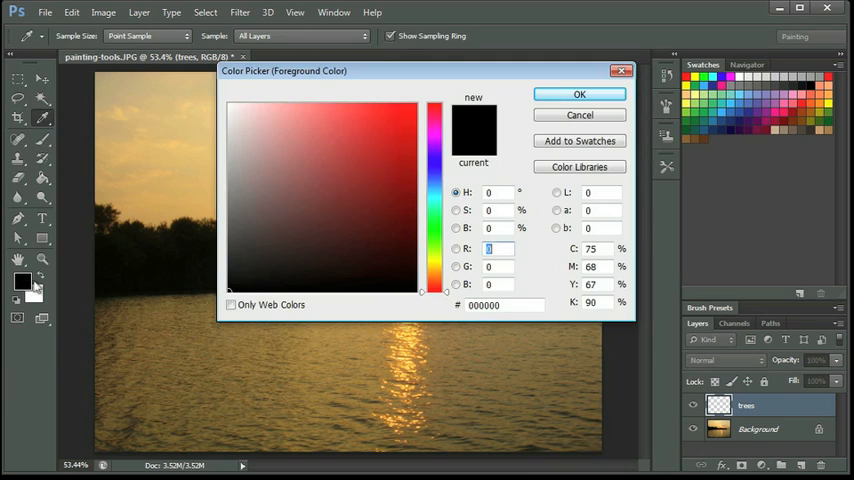
pyautogui.click(433, 240)
pyautogui.click(394, 232)
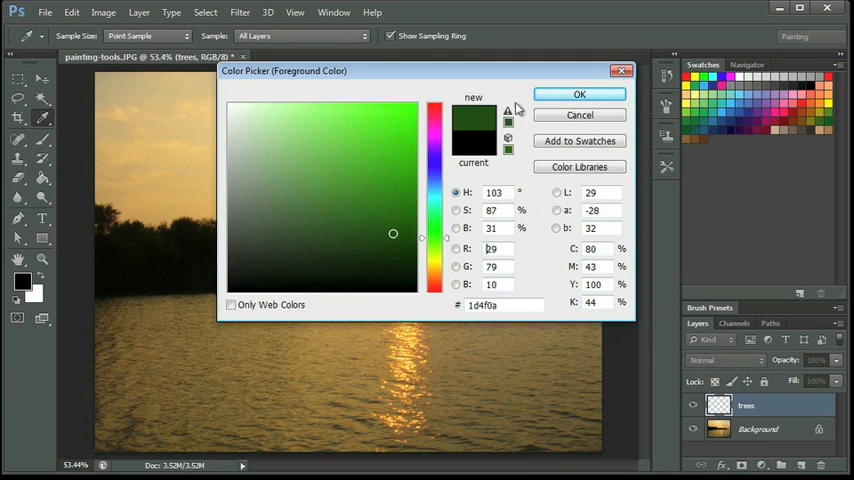
pyautogui.click(579, 94)
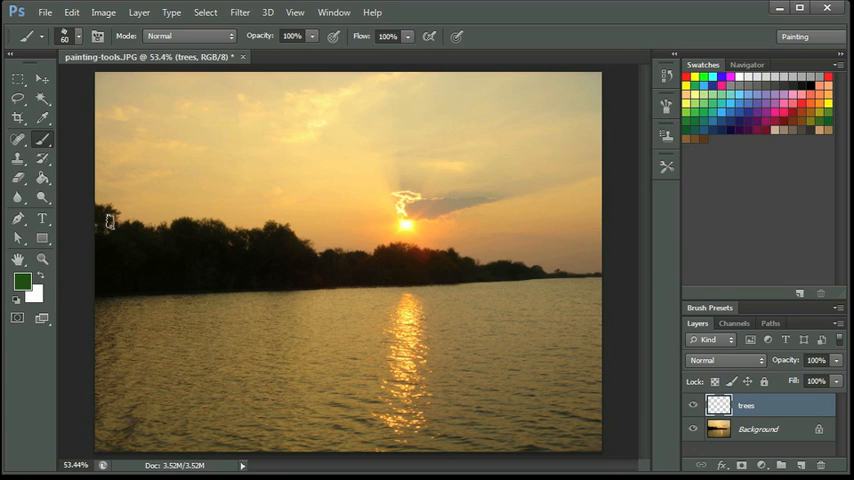
# Step: Paint dark green over the left treeline toward the sun, enlarging the brush and filling gaps
pyautogui.moveTo(105, 225); pyautogui.dragTo(107, 285)
pyautogui.moveTo(120, 240)
pyautogui.mouseDown()
pyautogui.moveTo(122, 288)
pyautogui.moveTo(140, 292)
pyautogui.mouseUp()
pyautogui.moveTo(175, 240); pyautogui.dragTo(180, 280)
pyautogui.moveTo(197, 235); pyautogui.dragTo(207, 275)
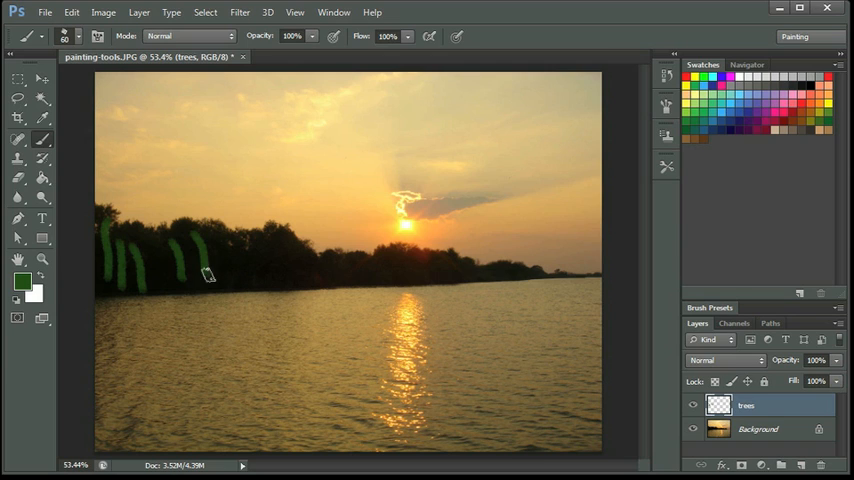
pyautogui.press(']')
pyautogui.press(']')
pyautogui.press(']')
pyautogui.press(']')
pyautogui.moveTo(212, 235)
pyautogui.mouseDown()
pyautogui.moveTo(218, 278)
pyautogui.moveTo(235, 278)
pyautogui.mouseUp()
pyautogui.moveTo(245, 240); pyautogui.dragTo(252, 280)
pyautogui.moveTo(262, 238); pyautogui.dragTo(268, 278)
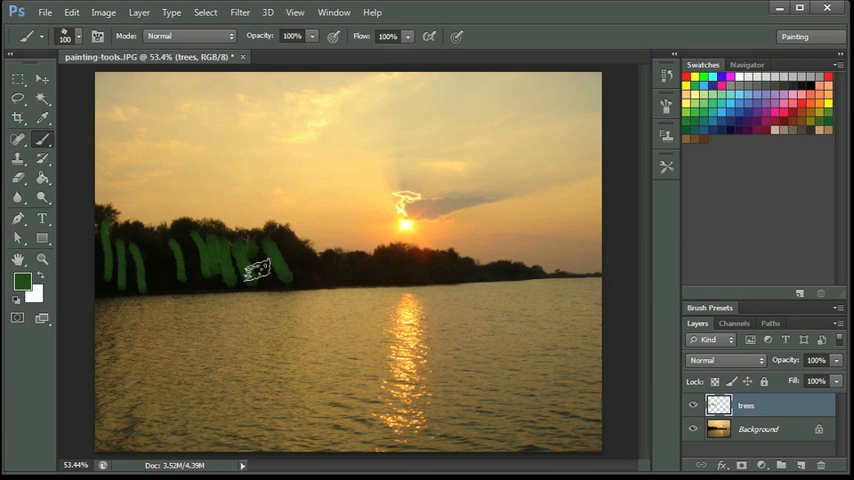
pyautogui.moveTo(278, 240); pyautogui.dragTo(285, 278)
pyautogui.moveTo(295, 240); pyautogui.dragTo(302, 280)
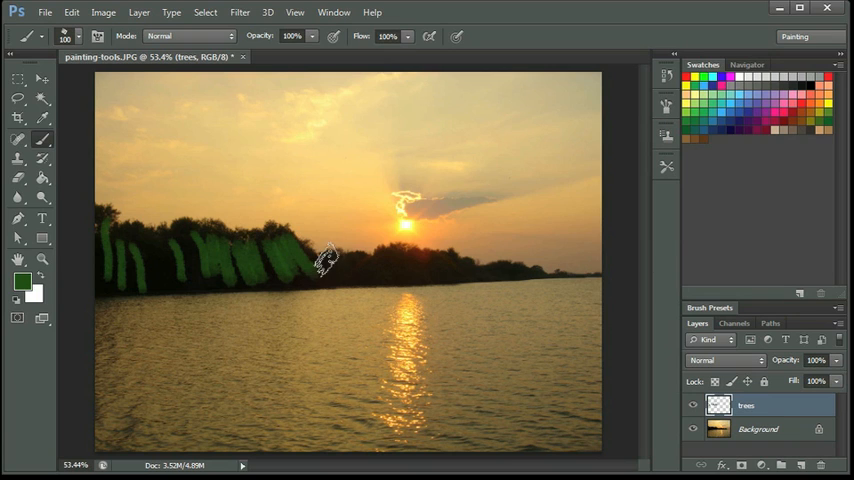
pyautogui.moveTo(312, 245)
pyautogui.mouseDown()
pyautogui.moveTo(320, 282)
pyautogui.moveTo(455, 275)
pyautogui.moveTo(110, 285)
pyautogui.moveTo(168, 258)
pyautogui.moveTo(295, 262)
pyautogui.moveTo(290, 235)
pyautogui.moveTo(110, 225)
pyautogui.moveTo(122, 233)
pyautogui.moveTo(100, 215)
pyautogui.moveTo(98, 275)
pyautogui.mouseUp()
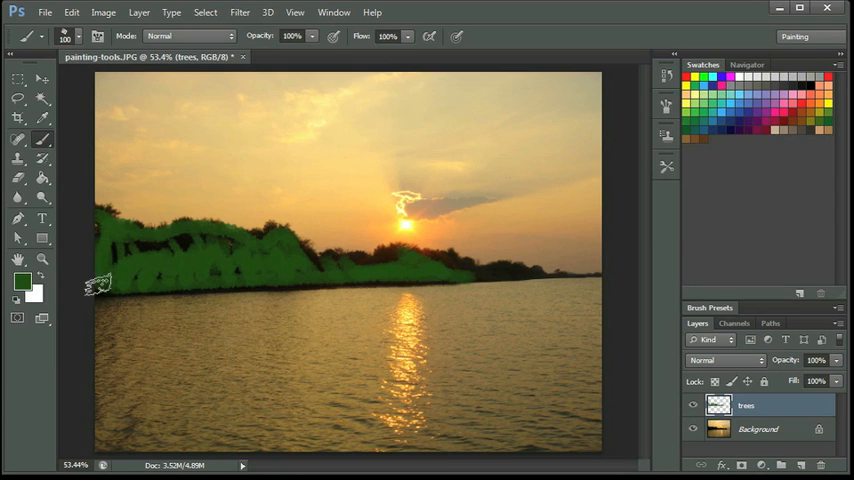
pyautogui.moveTo(125, 250)
pyautogui.mouseDown()
pyautogui.moveTo(175, 245)
pyautogui.moveTo(235, 255)
pyautogui.moveTo(245, 275)
pyautogui.moveTo(160, 275)
pyautogui.moveTo(265, 250)
pyautogui.moveTo(360, 258)
pyautogui.moveTo(320, 262)
pyautogui.moveTo(270, 228)
pyautogui.mouseUp()
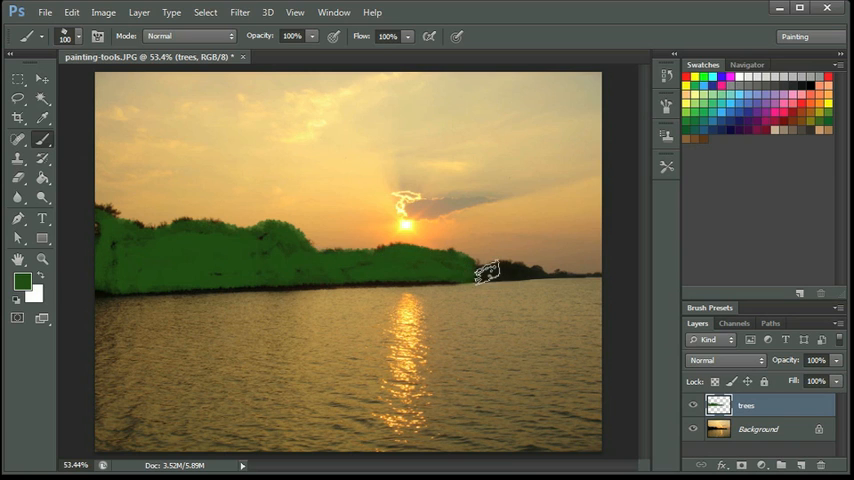
# Step: With a smaller brush, paint green along the thinner treeline to the far right
pyautogui.press('[')
pyautogui.moveTo(468, 277); pyautogui.dragTo(547, 272)
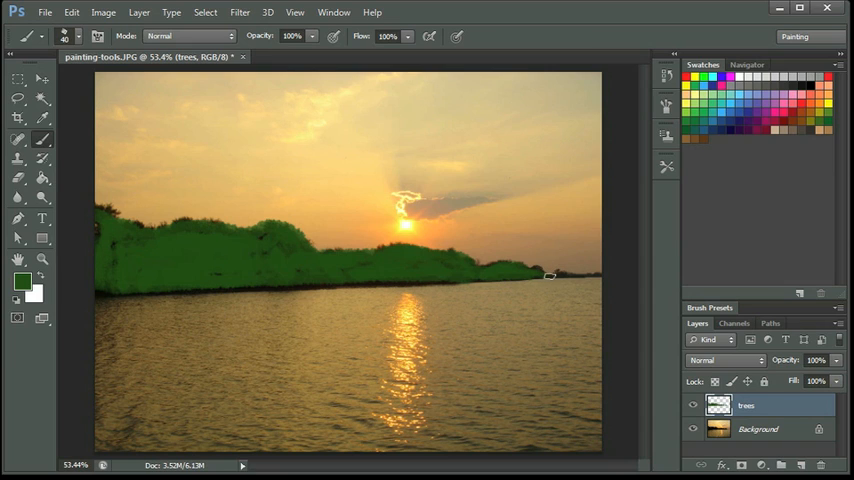
pyautogui.moveTo(553, 275); pyautogui.dragTo(593, 275)
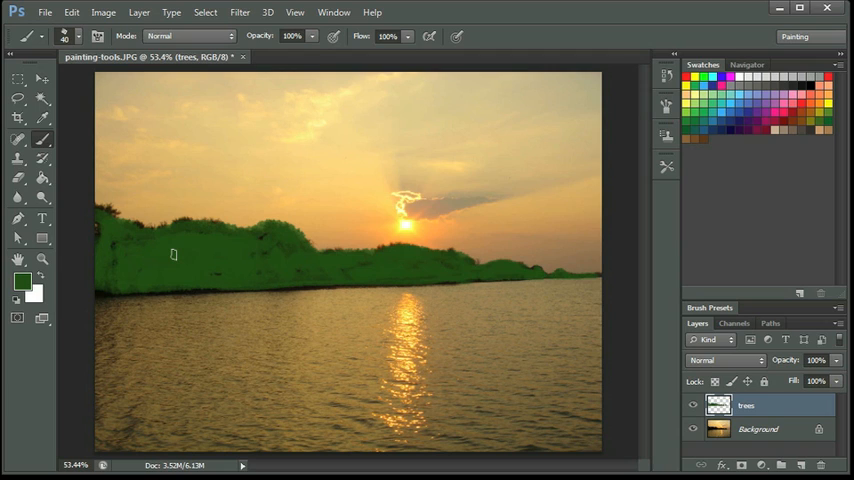
# Step: Create a new empty layer above trees and rename it 'sun'
pyautogui.click(803, 466)
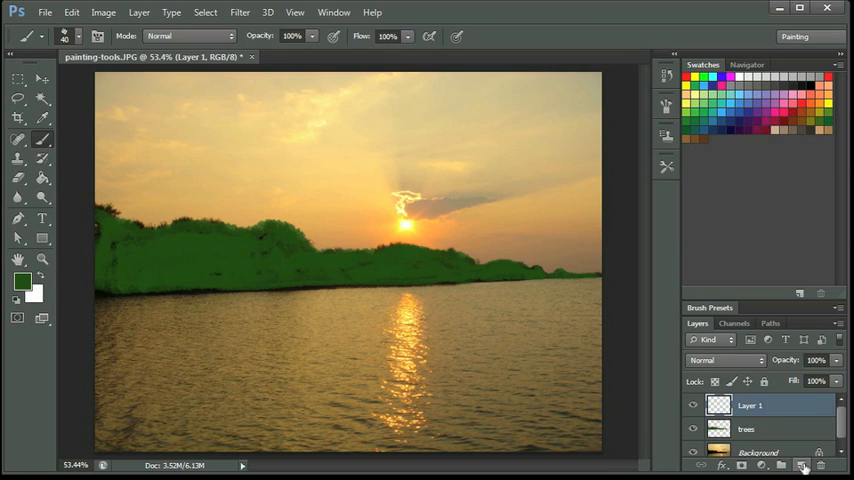
pyautogui.doubleClick(752, 405)
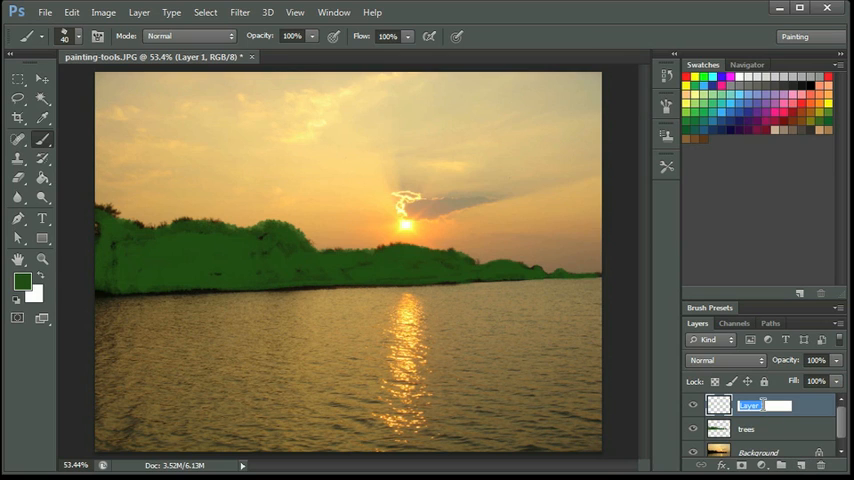
pyautogui.write('sun')
pyautogui.press('Return')
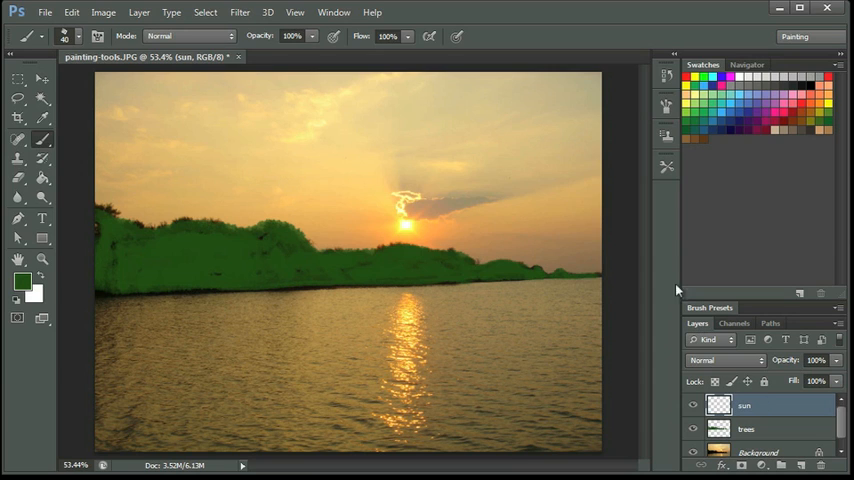
# Step: Choose the soft round 20 px brush tip with 0% hardness
pyautogui.click(666, 110)
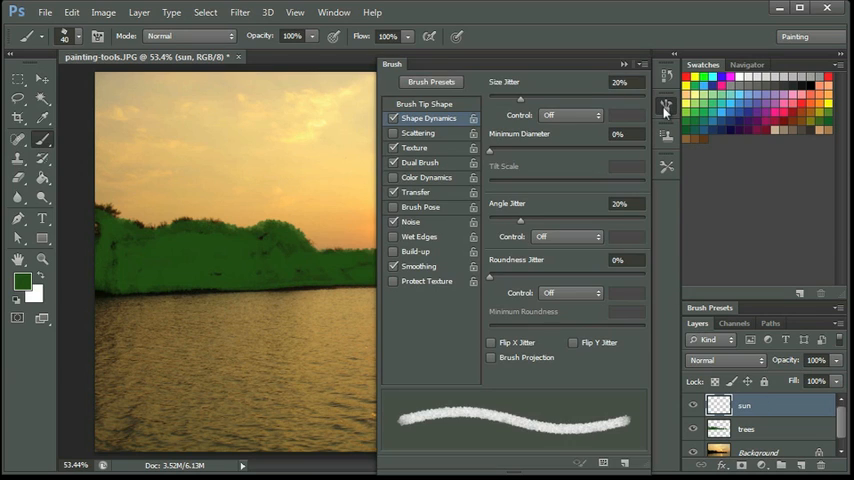
pyautogui.click(425, 104)
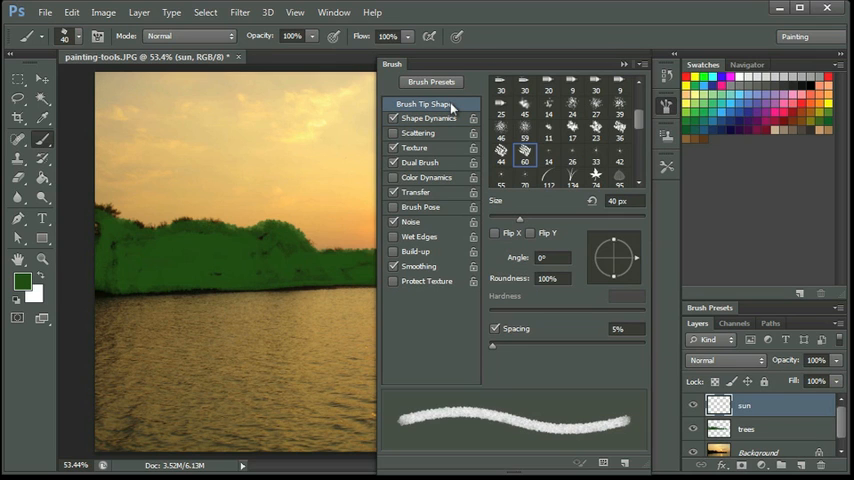
pyautogui.moveTo(640, 122); pyautogui.dragTo(638, 166)
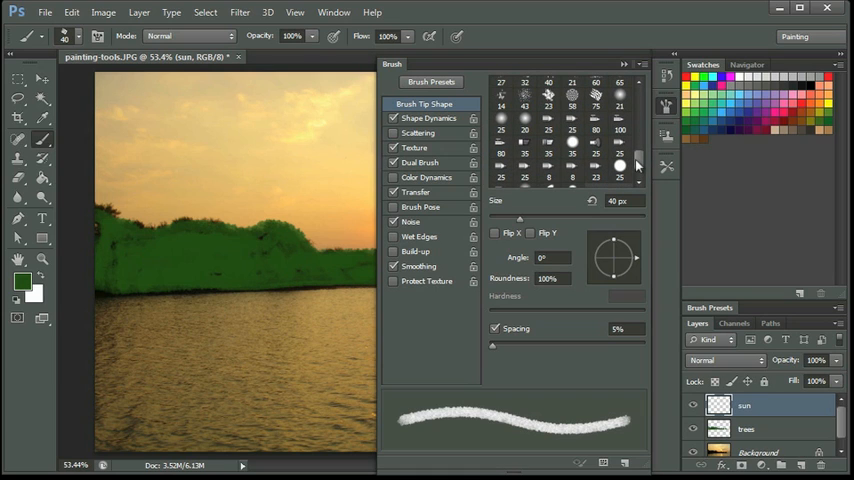
pyautogui.click(527, 124)
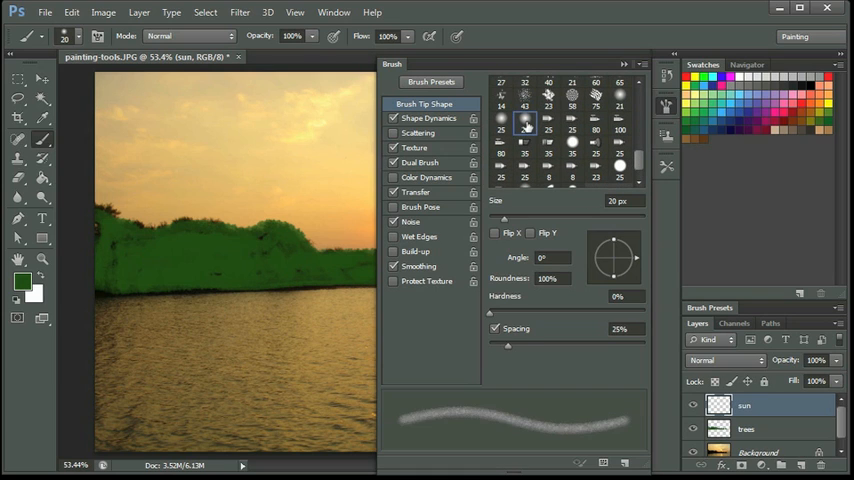
pyautogui.click(624, 66)
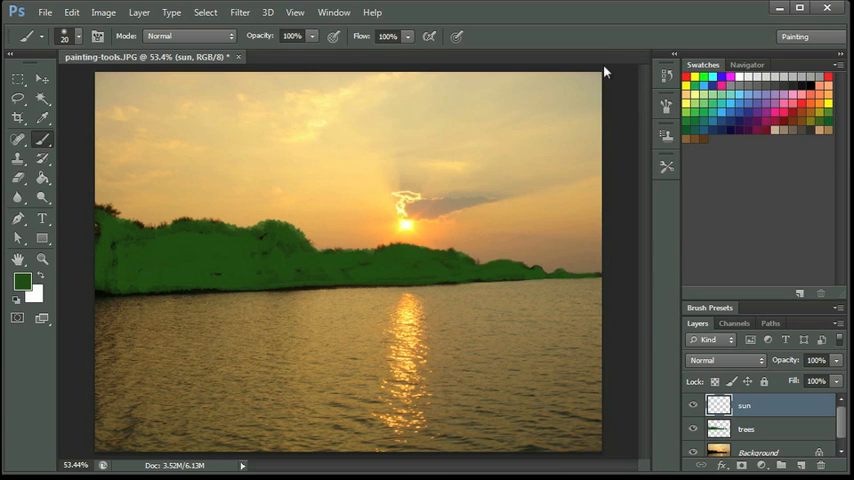
# Step: Set the foreground colour to a bright saturated yellow
pyautogui.click(21, 283)
pyautogui.moveTo(433, 238); pyautogui.dragTo(436, 266)
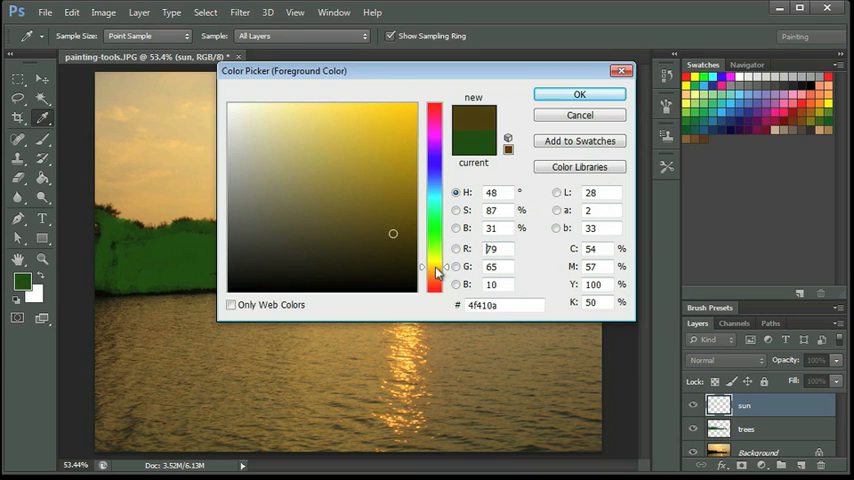
pyautogui.click(381, 168)
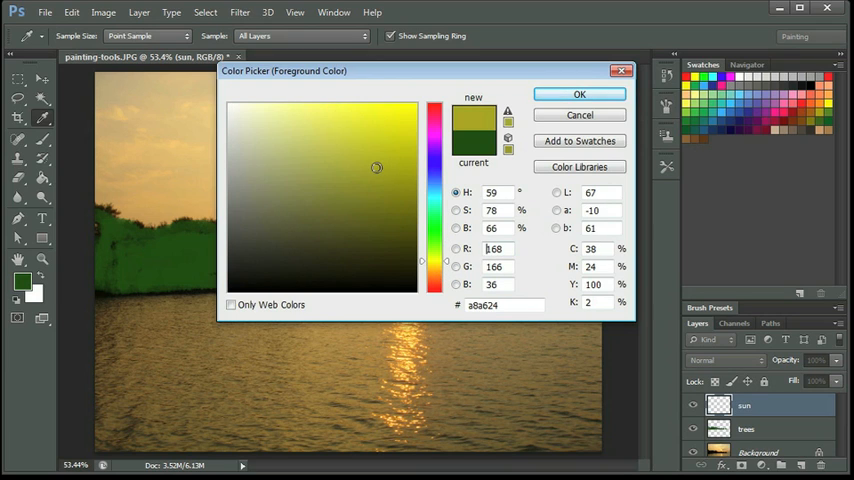
pyautogui.click(355, 142)
pyautogui.click(384, 117)
pyautogui.click(580, 94)
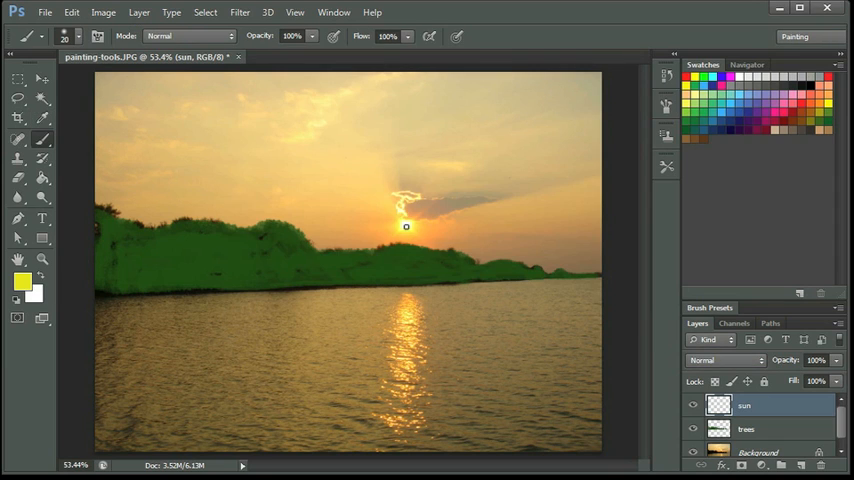
# Step: Hide the background photo and dab a 150 px yellow sun above the treeline
pyautogui.press(']')
pyautogui.press(']')
pyautogui.press(']')
pyautogui.press(']')
pyautogui.press(']')
pyautogui.press(']')
pyautogui.press(']')
pyautogui.press(']')
pyautogui.press(']')
pyautogui.click(405, 228)
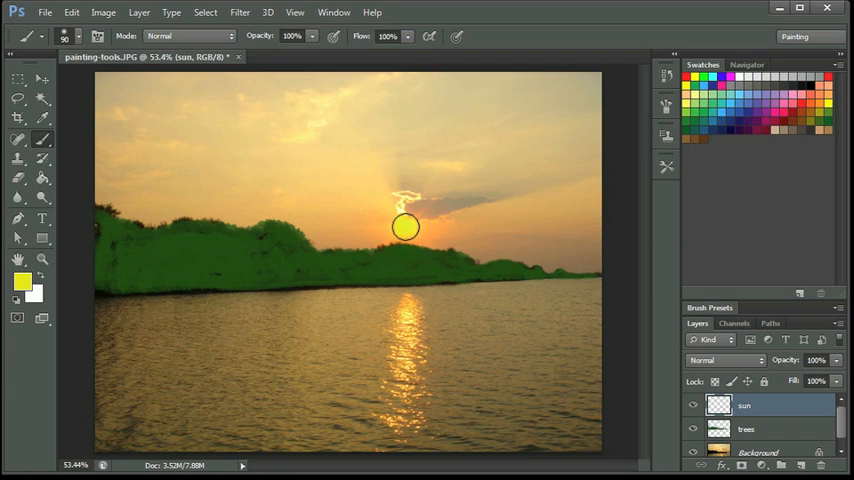
pyautogui.hotkey('ctrl', 'z')
pyautogui.click(693, 453)
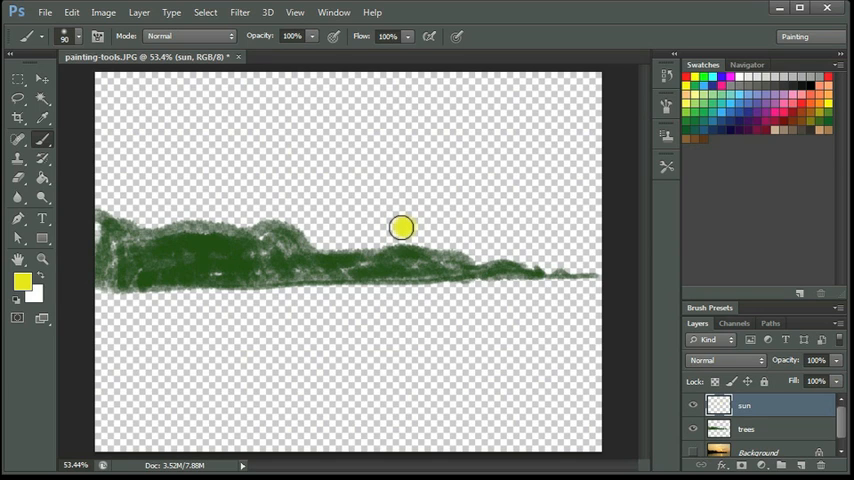
pyautogui.press(']')
pyautogui.press(']')
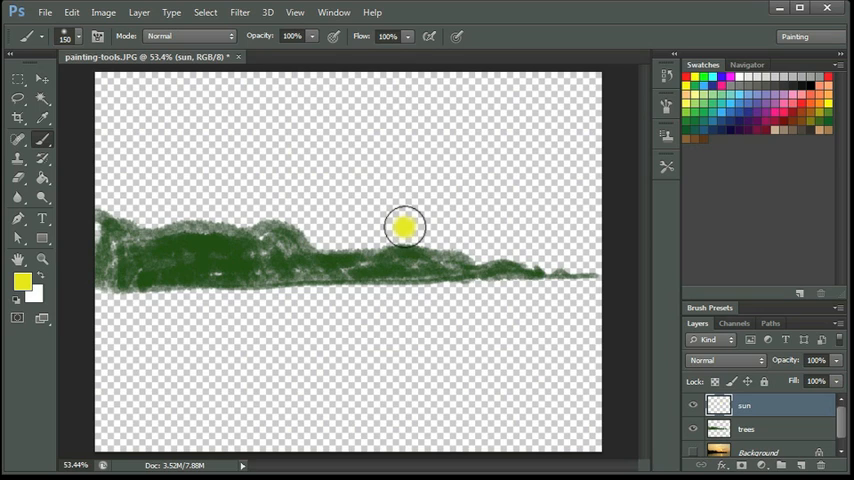
pyautogui.click(405, 227)
pyautogui.click(405, 227)
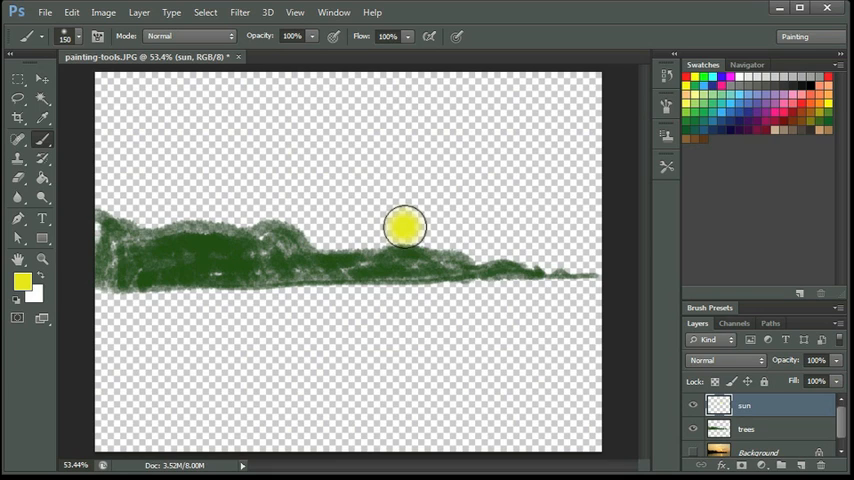
# Step: Add paint to the top of the sun, toggling the background photo to check
pyautogui.press('[')
pyautogui.click(405, 222)
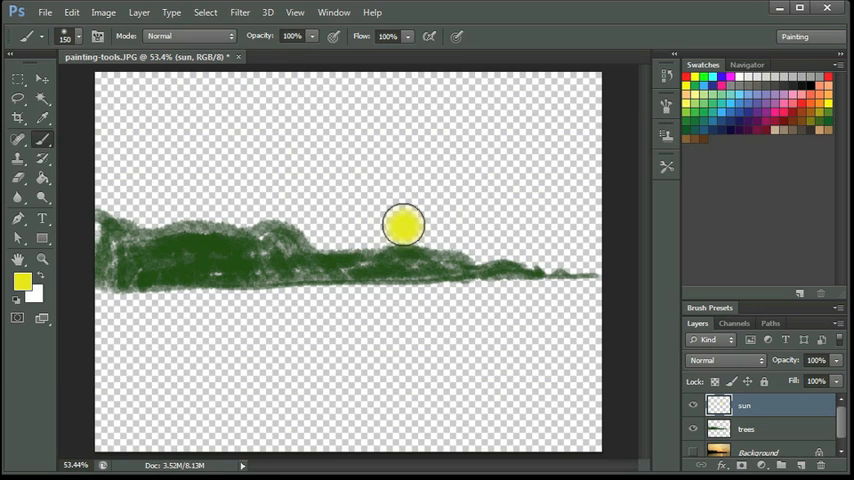
pyautogui.click(694, 453)
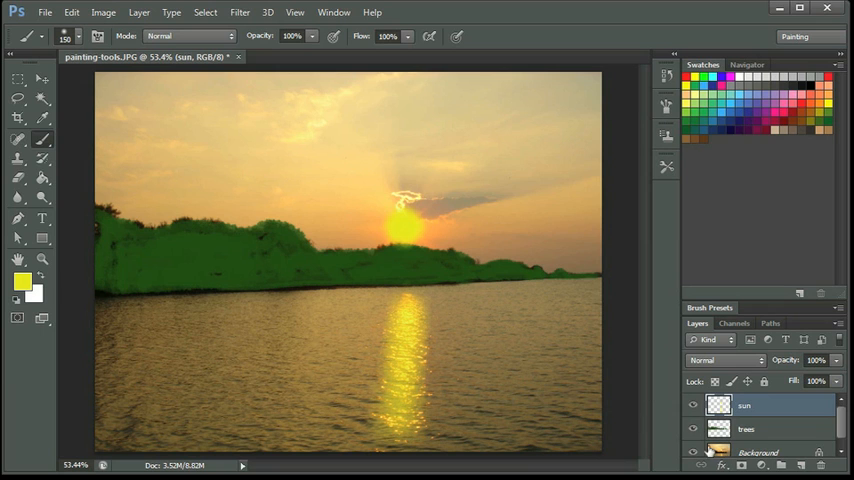
pyautogui.click(693, 453)
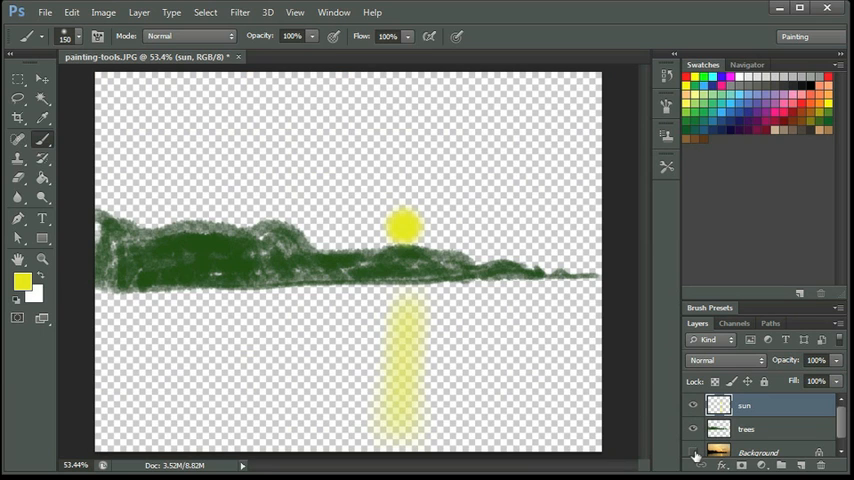
pyautogui.click(694, 453)
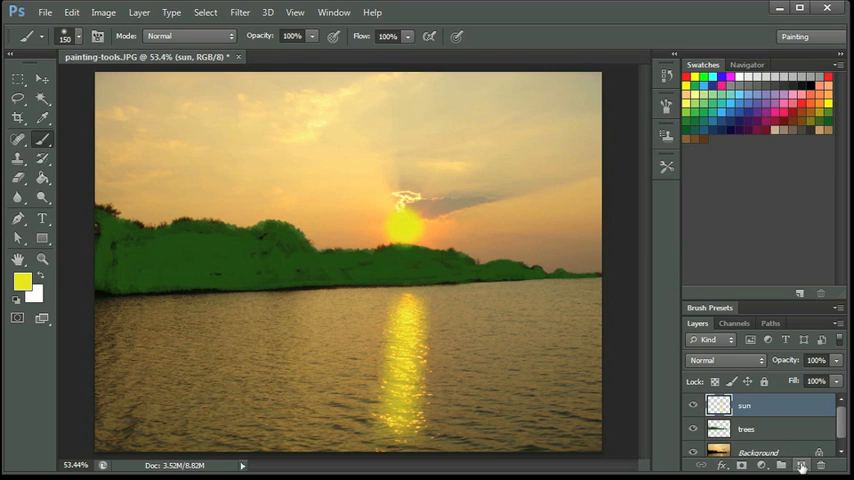
# Step: Create a new empty layer above sun and rename it 'water'
pyautogui.click(801, 467)
pyautogui.doubleClick(752, 406)
pyautogui.write('water')
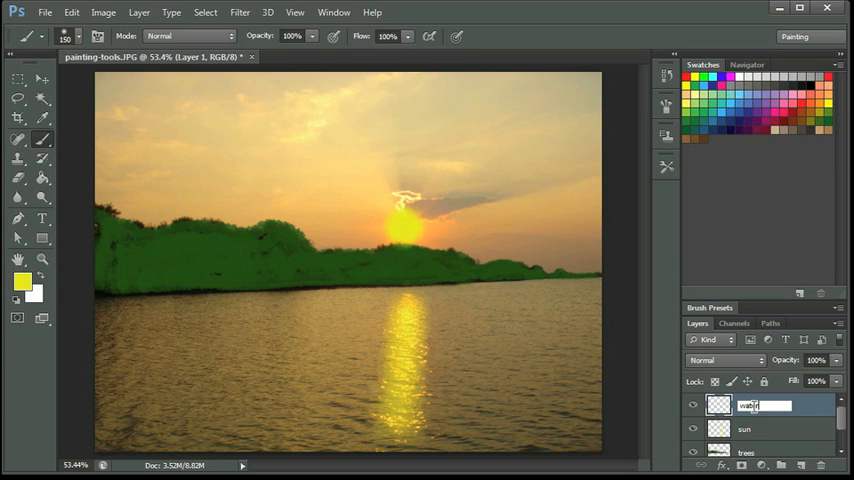
pyautogui.press('Return')
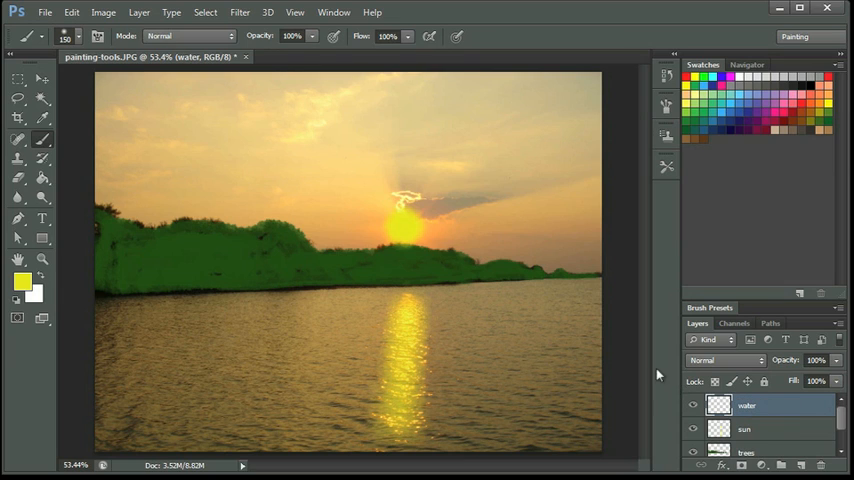
pyautogui.click(666, 106)
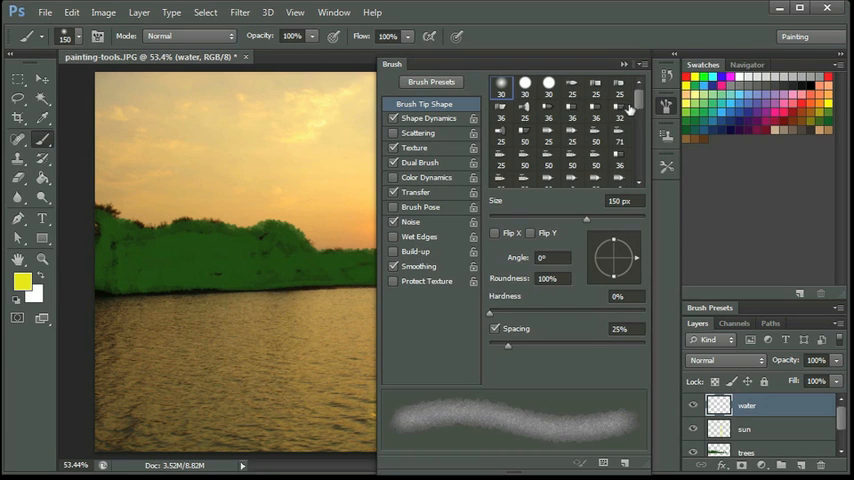
pyautogui.moveTo(641, 107); pyautogui.dragTo(641, 152)
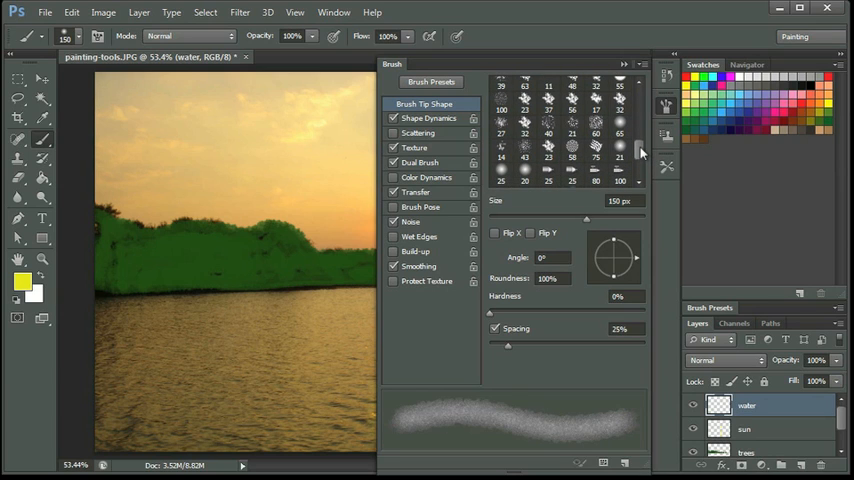
pyautogui.moveTo(641, 152); pyautogui.dragTo(641, 156)
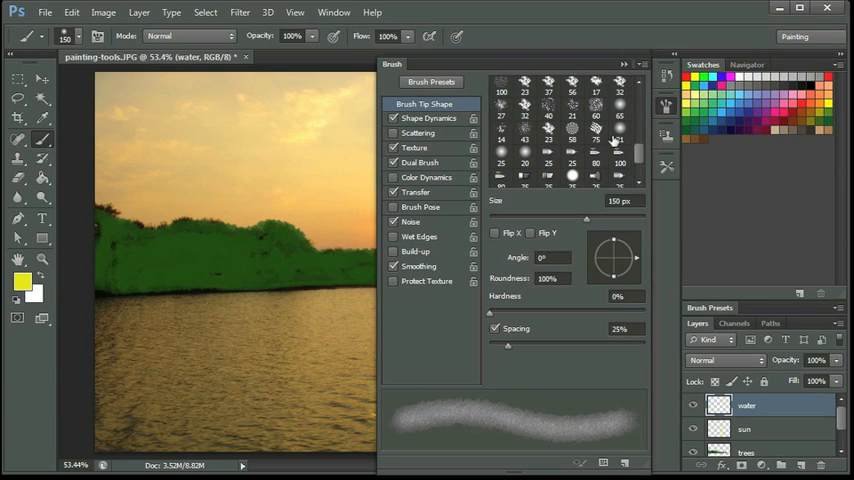
# Step: Choose a 75 px textured tip and try Fine Grain and other texture patterns
pyautogui.click(596, 130)
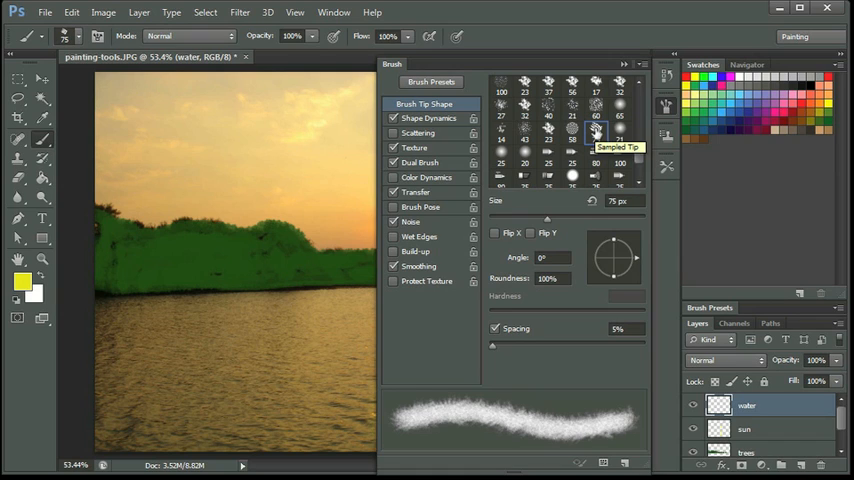
pyautogui.click(428, 118)
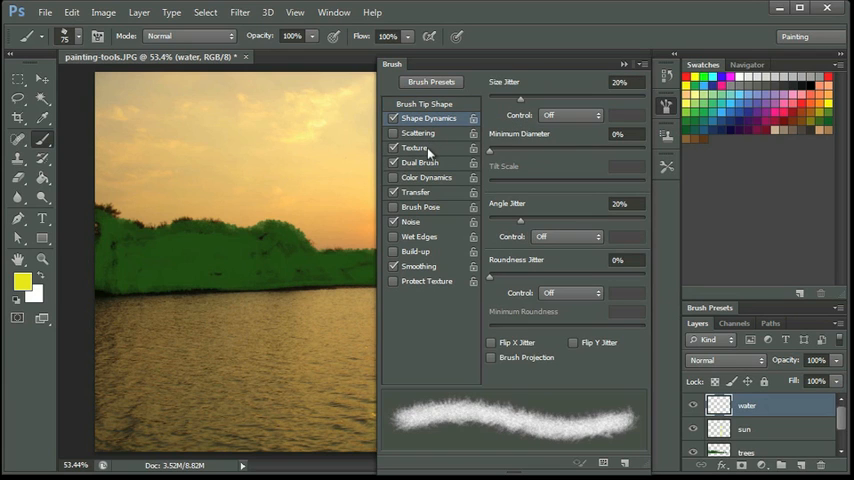
pyautogui.click(415, 148)
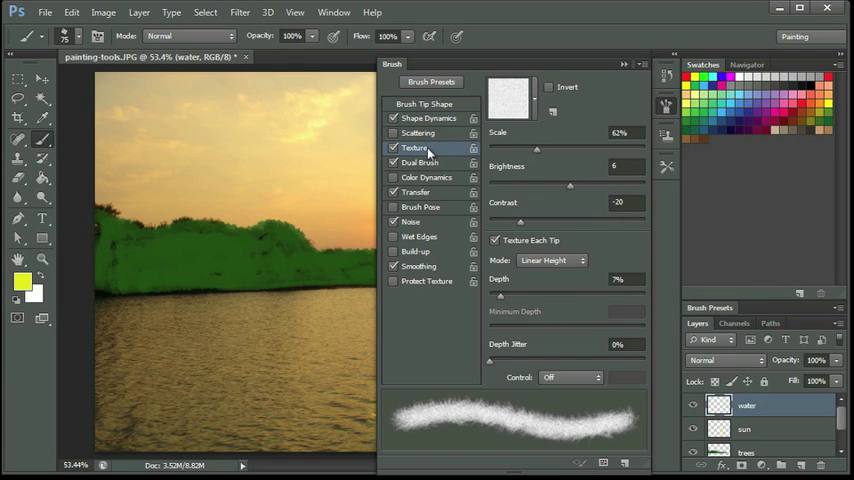
pyautogui.click(535, 107)
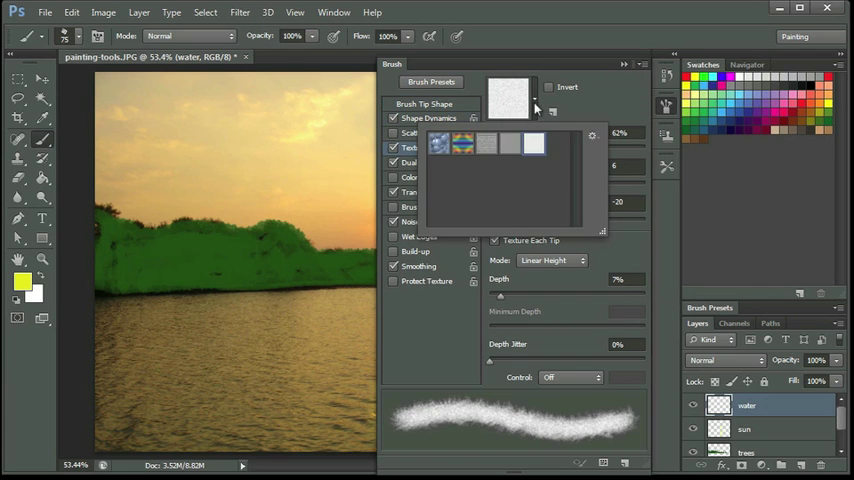
pyautogui.click(490, 146)
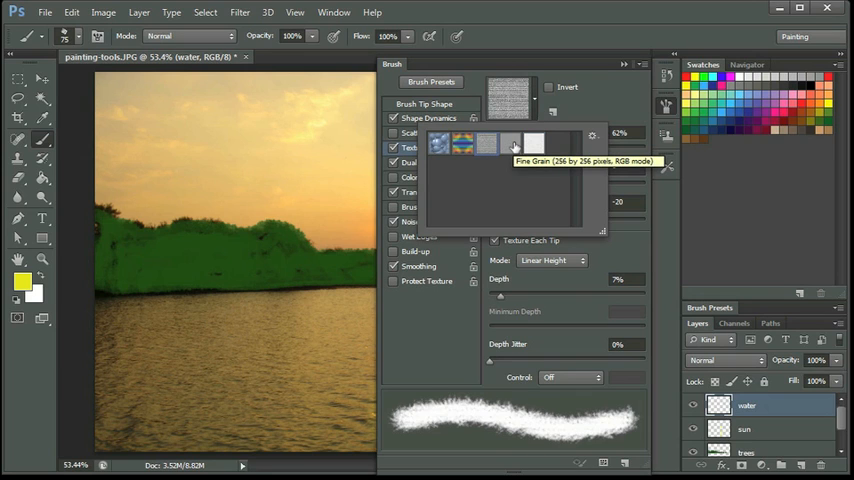
pyautogui.click(514, 146)
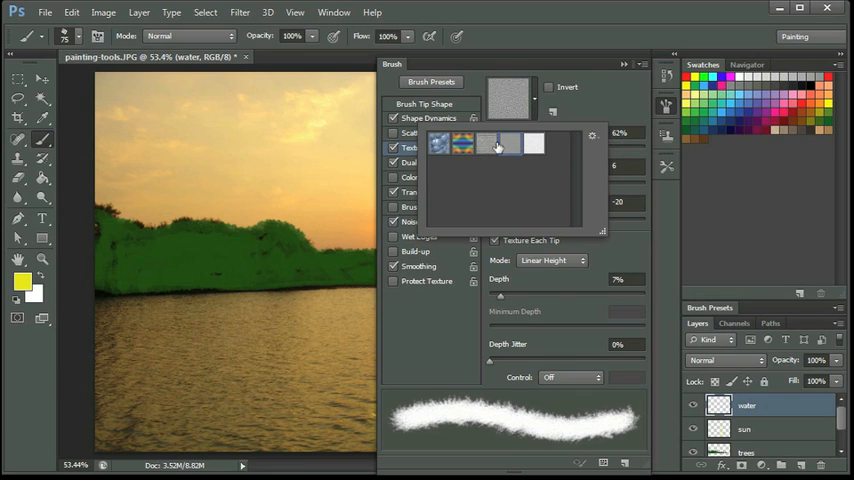
pyautogui.click(490, 147)
# Step: Append the Artist Surfaces patterns and pick the coarse Wax Crayon on Charcoal Paper texture
pyautogui.click(592, 136)
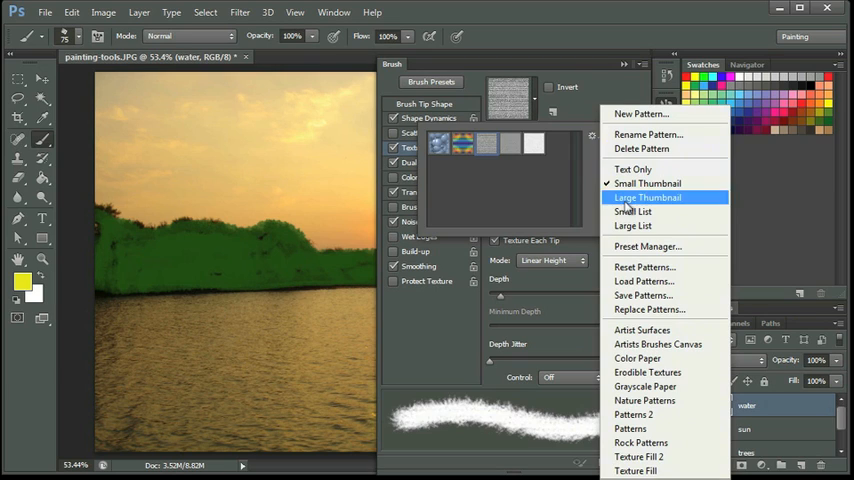
pyautogui.click(660, 330)
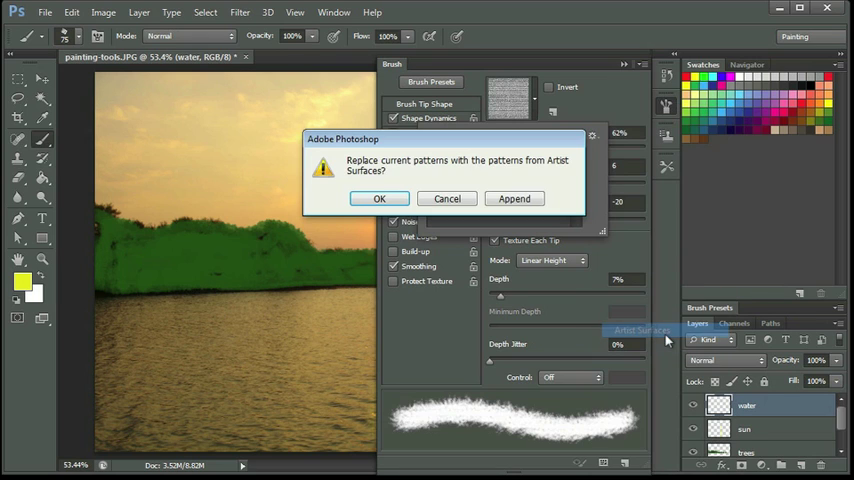
pyautogui.click(514, 199)
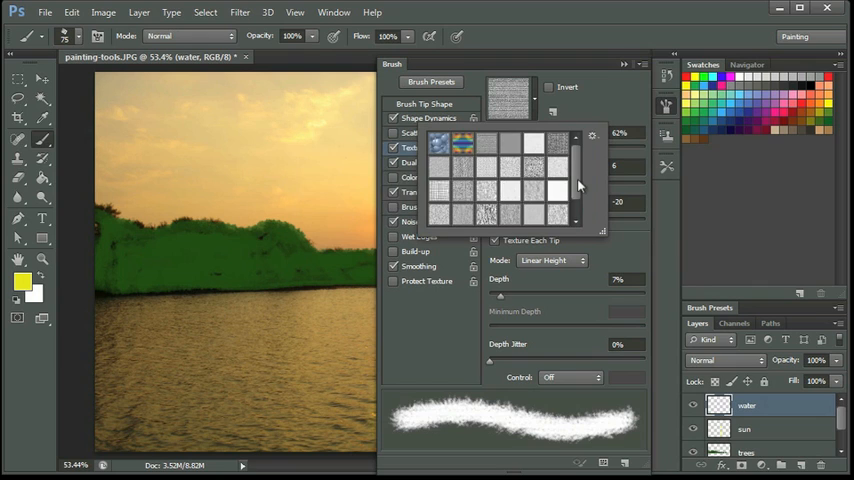
pyautogui.moveTo(580, 185); pyautogui.dragTo(578, 208)
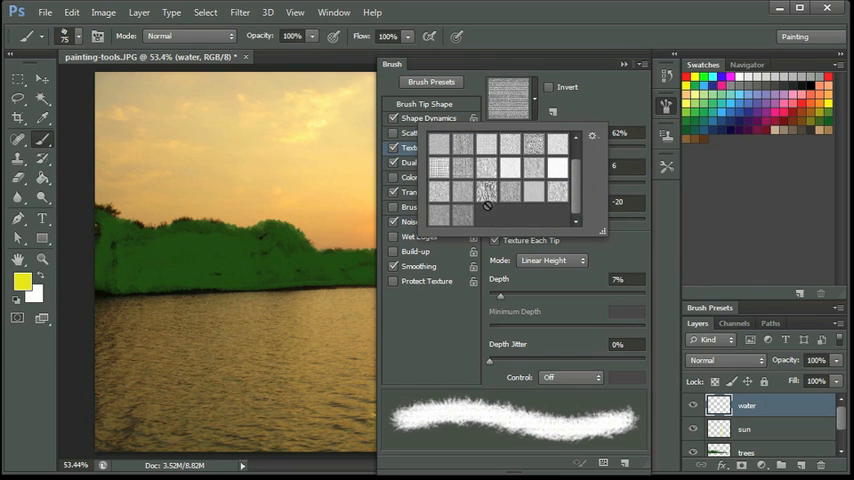
pyautogui.click(489, 193)
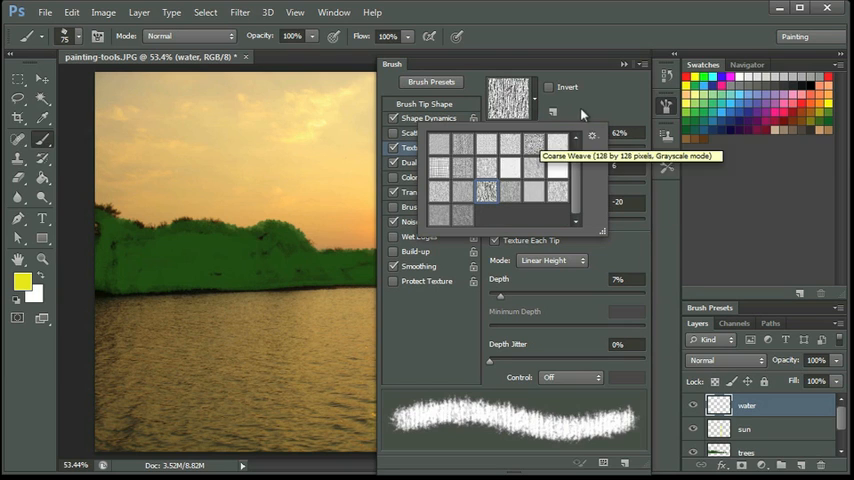
# Step: Set the foreground colour to a light, soft blue
pyautogui.click(625, 67)
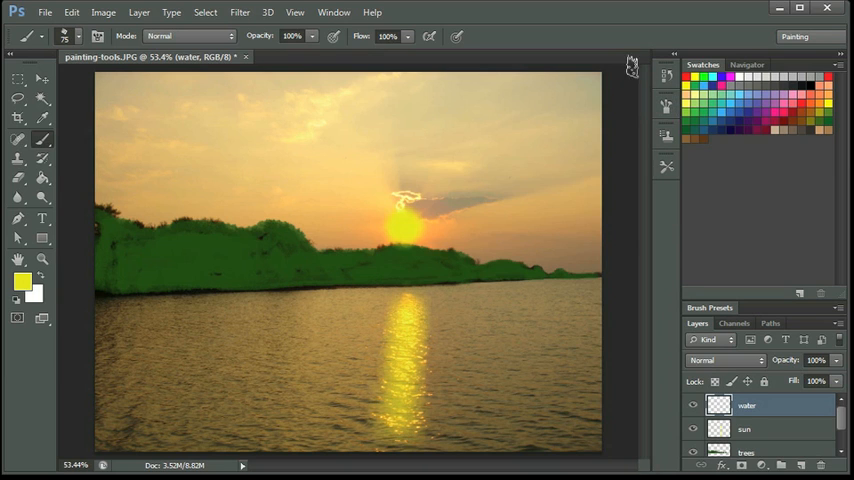
pyautogui.click(23, 283)
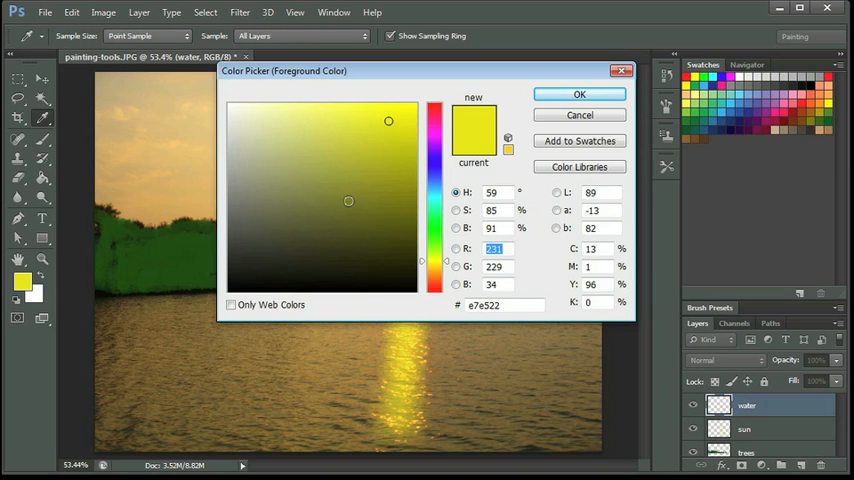
pyautogui.click(435, 202)
pyautogui.click(435, 183)
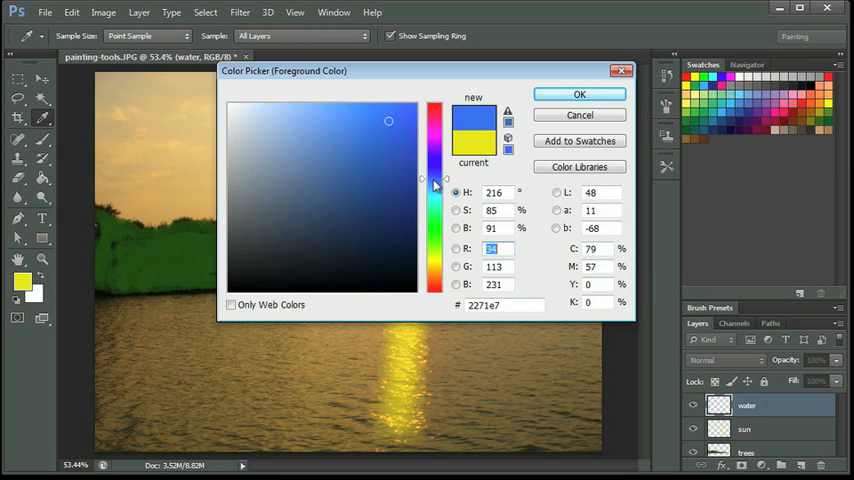
pyautogui.click(299, 118)
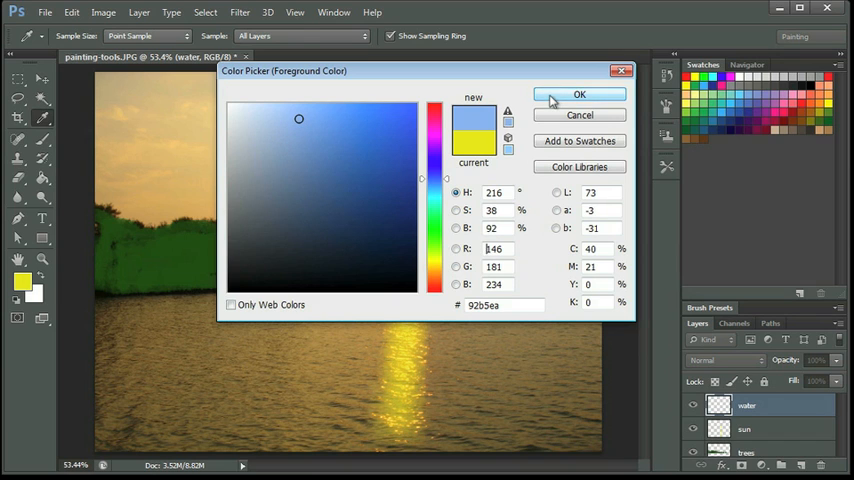
pyautogui.click(579, 95)
# Step: Paint light blue textured strokes across the lake from right to left
pyautogui.moveTo(458, 302); pyautogui.dragTo(555, 345)
pyautogui.moveTo(455, 335); pyautogui.dragTo(555, 378)
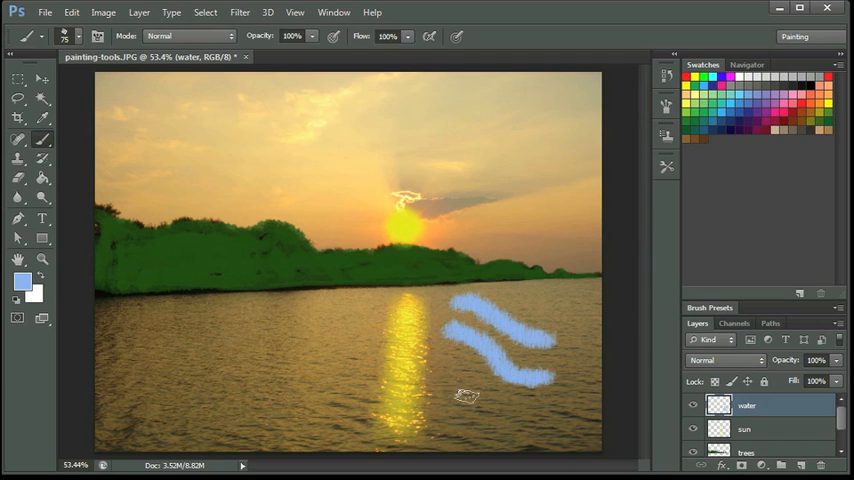
pyautogui.moveTo(455, 392); pyautogui.dragTo(555, 410)
pyautogui.moveTo(250, 368); pyautogui.dragTo(330, 418)
pyautogui.moveTo(178, 358)
pyautogui.mouseDown()
pyautogui.moveTo(190, 398)
pyautogui.moveTo(235, 412)
pyautogui.mouseUp()
pyautogui.moveTo(130, 370); pyautogui.dragTo(175, 412)
pyautogui.moveTo(100, 400); pyautogui.dragTo(140, 435)
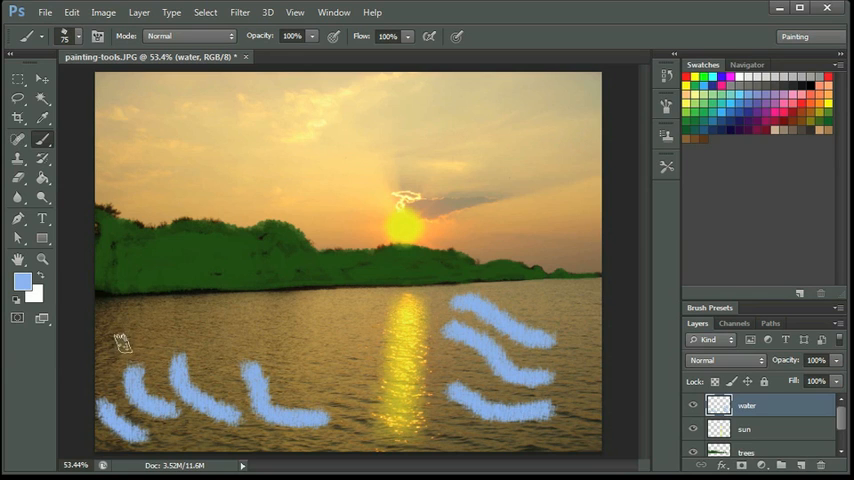
pyautogui.moveTo(120, 330); pyautogui.dragTo(140, 362)
pyautogui.moveTo(152, 325); pyautogui.dragTo(185, 360)
pyautogui.moveTo(205, 322); pyautogui.dragTo(225, 362)
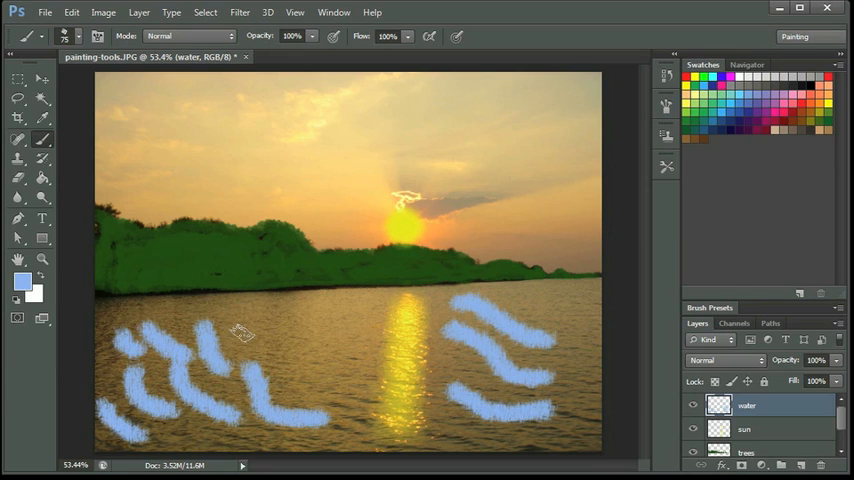
pyautogui.moveTo(240, 328); pyautogui.dragTo(262, 370)
pyautogui.moveTo(285, 322)
pyautogui.mouseDown()
pyautogui.moveTo(300, 365)
pyautogui.moveTo(325, 380)
pyautogui.moveTo(335, 412)
pyautogui.moveTo(395, 438)
pyautogui.mouseUp()
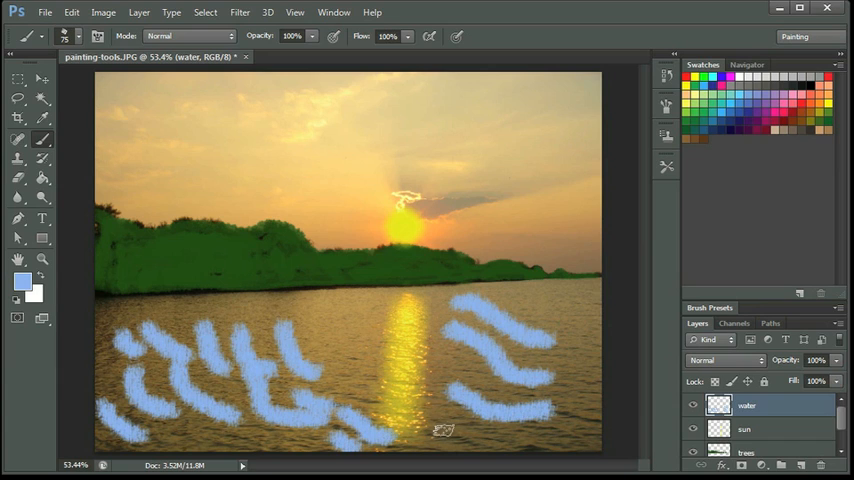
pyautogui.moveTo(456, 420); pyautogui.dragTo(545, 440)
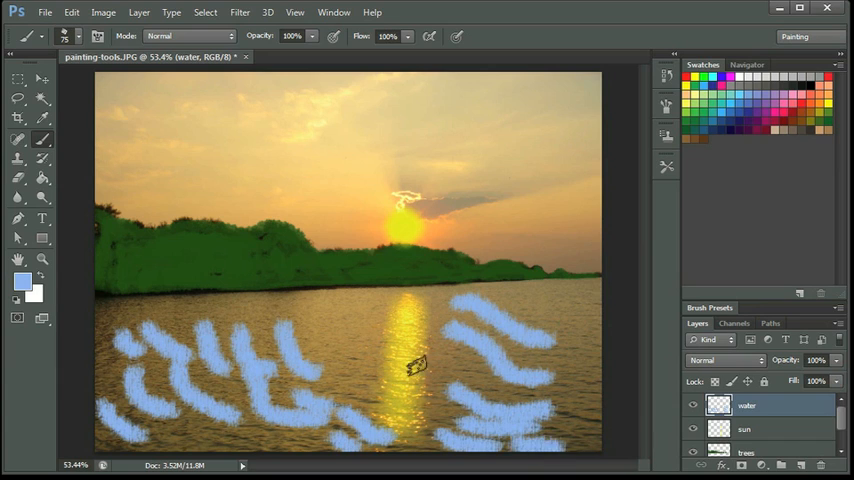
pyautogui.moveTo(495, 305); pyautogui.dragTo(585, 298)
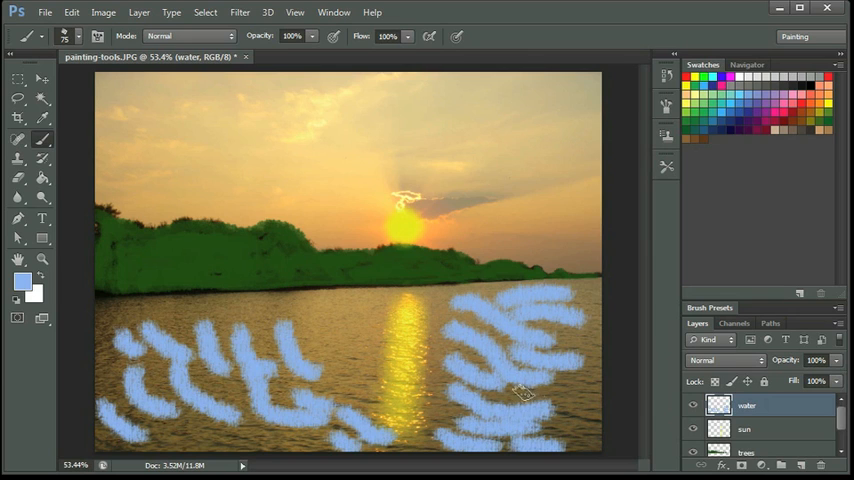
# Step: Paint blue along the horizon and over most of the sun's reflection
pyautogui.click(378, 306)
pyautogui.moveTo(380, 303); pyautogui.dragTo(128, 310)
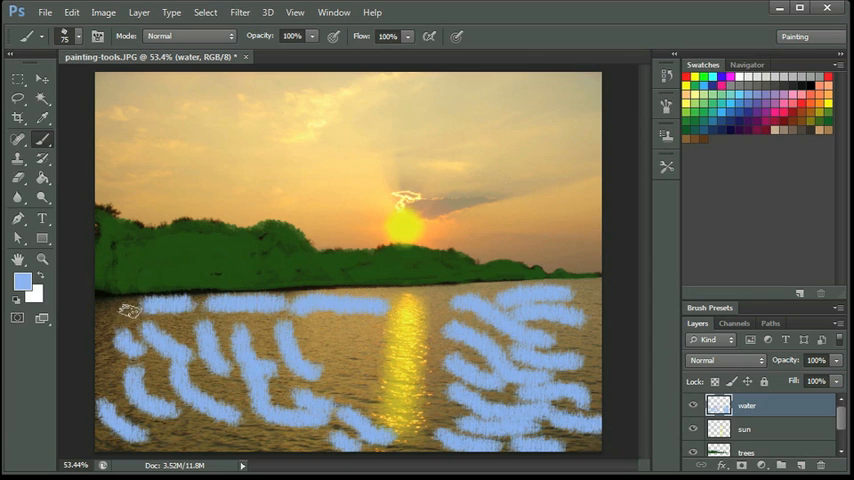
pyautogui.moveTo(265, 312); pyautogui.dragTo(110, 330)
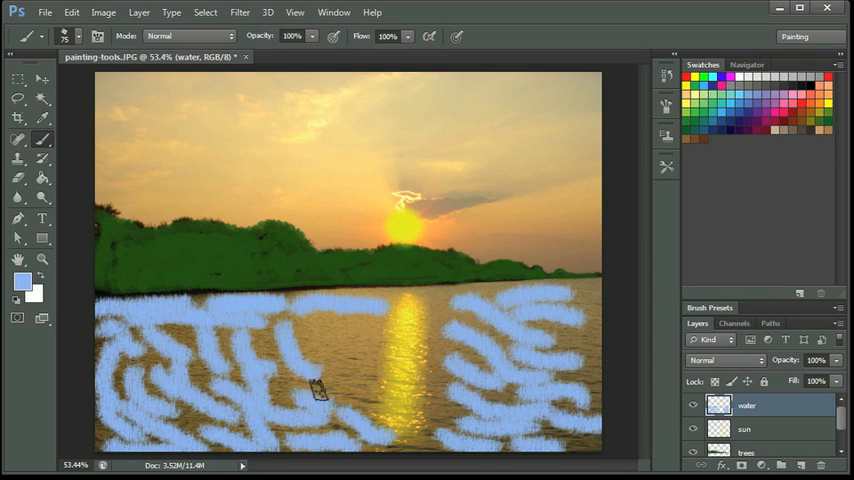
pyautogui.moveTo(330, 395); pyautogui.dragTo(400, 408)
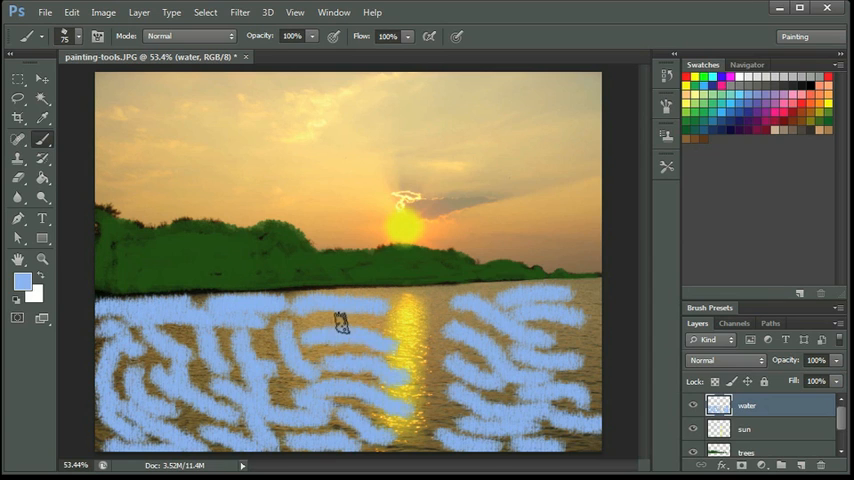
pyautogui.moveTo(350, 330); pyautogui.dragTo(445, 325)
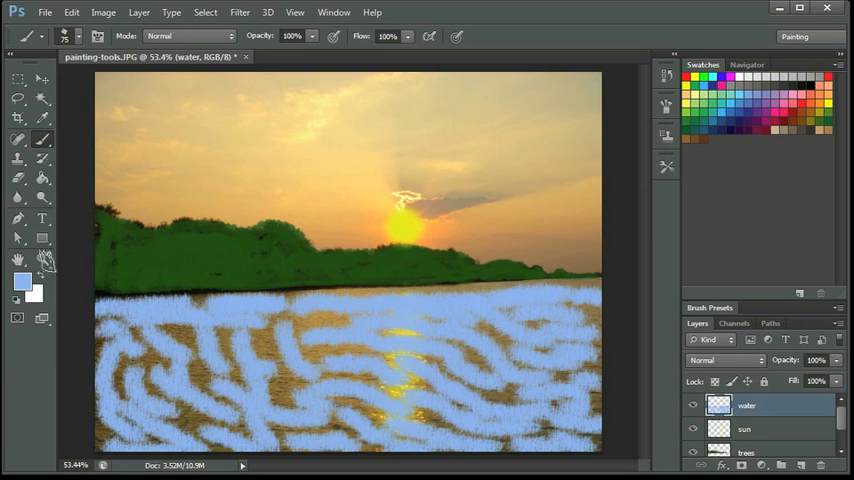
# Step: Switch the foreground to a darker, duller blue and lay a first stroke near the horizon
pyautogui.click(24, 283)
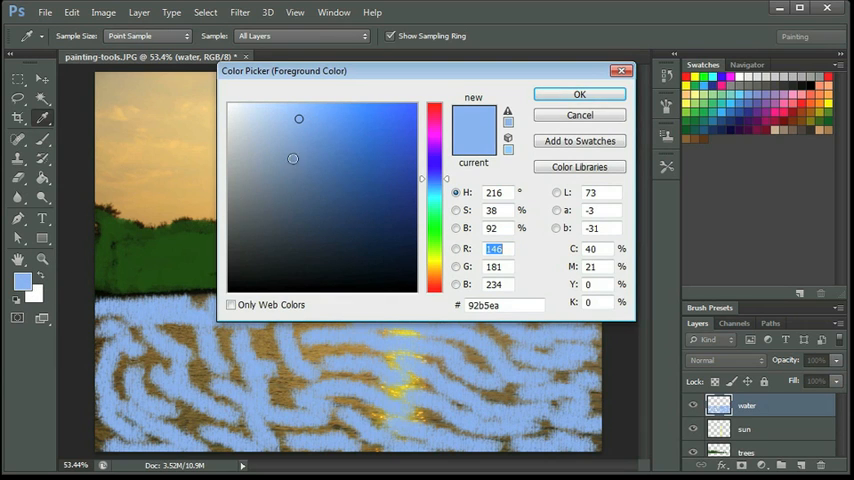
pyautogui.moveTo(300, 119); pyautogui.dragTo(309, 158)
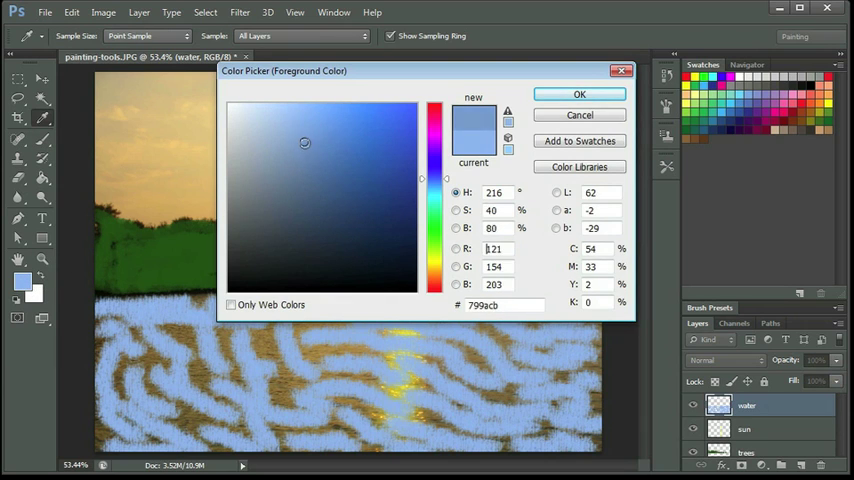
pyautogui.click(580, 95)
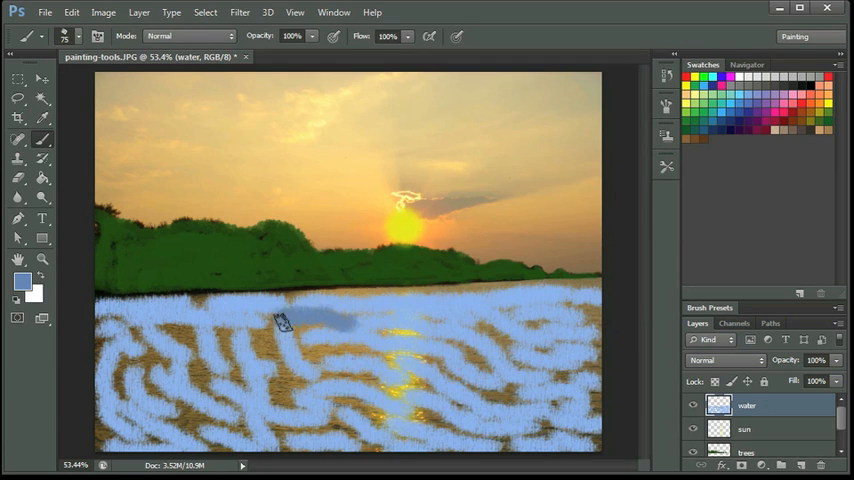
pyautogui.moveTo(280, 320)
pyautogui.mouseDown()
pyautogui.moveTo(340, 325)
pyautogui.moveTo(262, 338)
pyautogui.moveTo(298, 384)
pyautogui.moveTo(396, 382)
pyautogui.moveTo(393, 370)
pyautogui.moveTo(497, 440)
pyautogui.mouseUp()
# Step: With an enlarged brush, paint darker blue over the brown streaks across the middle, left and right water
pyautogui.press(']')
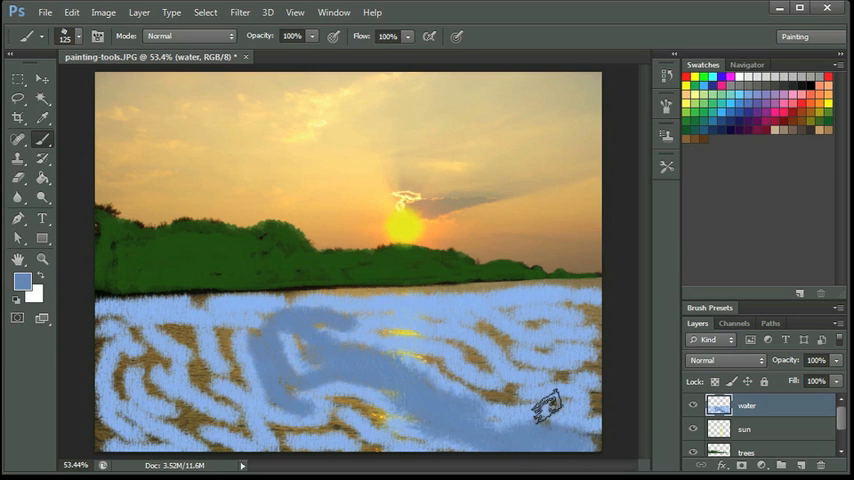
pyautogui.moveTo(418, 352); pyautogui.dragTo(503, 362)
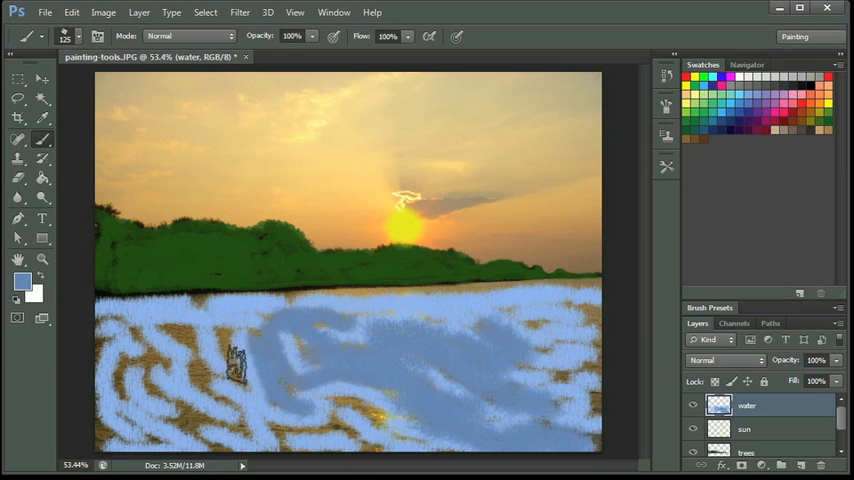
pyautogui.press(']')
pyautogui.press(']')
pyautogui.press(']')
pyautogui.moveTo(205, 375)
pyautogui.mouseDown()
pyautogui.moveTo(120, 375)
pyautogui.moveTo(210, 412)
pyautogui.moveTo(150, 400)
pyautogui.moveTo(235, 425)
pyautogui.moveTo(370, 432)
pyautogui.moveTo(400, 420)
pyautogui.moveTo(290, 320)
pyautogui.moveTo(350, 330)
pyautogui.moveTo(240, 350)
pyautogui.moveTo(220, 310)
pyautogui.moveTo(180, 305)
pyautogui.moveTo(140, 320)
pyautogui.moveTo(135, 335)
pyautogui.mouseUp()
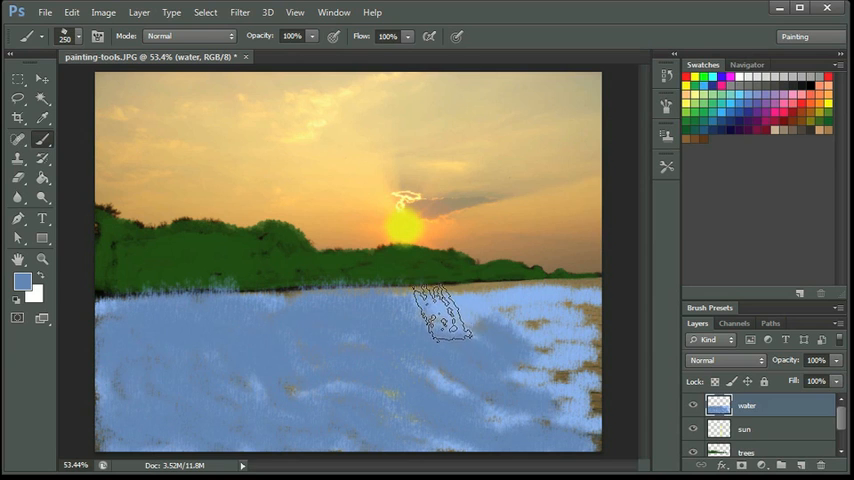
pyautogui.moveTo(510, 335)
pyautogui.mouseDown()
pyautogui.moveTo(595, 340)
pyautogui.moveTo(505, 375)
pyautogui.moveTo(580, 390)
pyautogui.moveTo(590, 405)
pyautogui.moveTo(520, 400)
pyautogui.moveTo(410, 370)
pyautogui.moveTo(435, 425)
pyautogui.mouseUp()
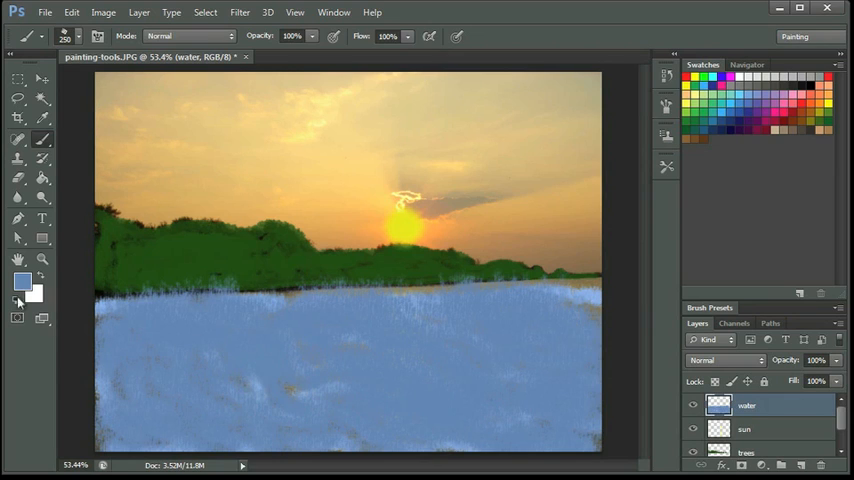
# Step: Pick a lighter blue and dab pale patches over the left and right water
pyautogui.click(22, 281)
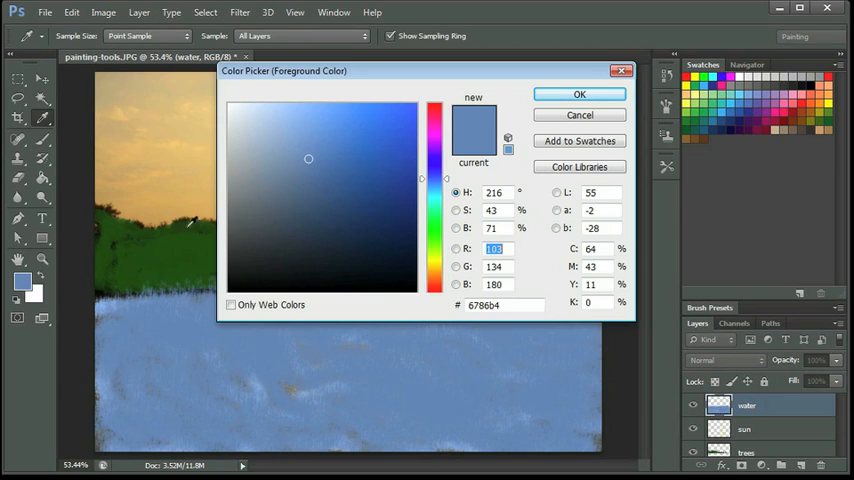
pyautogui.click(290, 131)
pyautogui.click(579, 94)
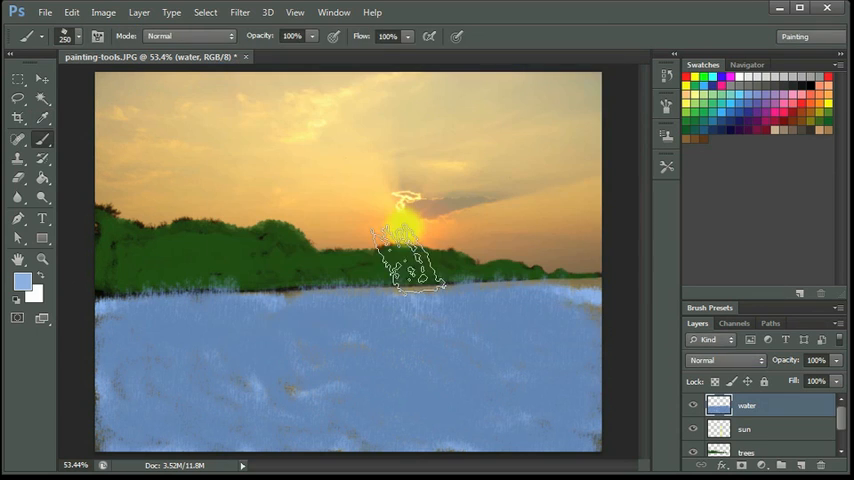
pyautogui.moveTo(190, 355); pyautogui.dragTo(240, 385)
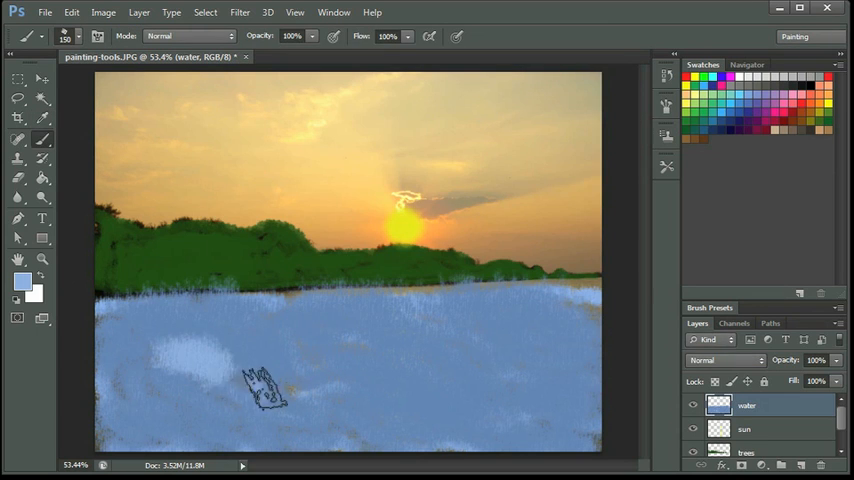
pyautogui.moveTo(290, 375); pyautogui.dragTo(360, 360)
pyautogui.moveTo(450, 405); pyautogui.dragTo(490, 400)
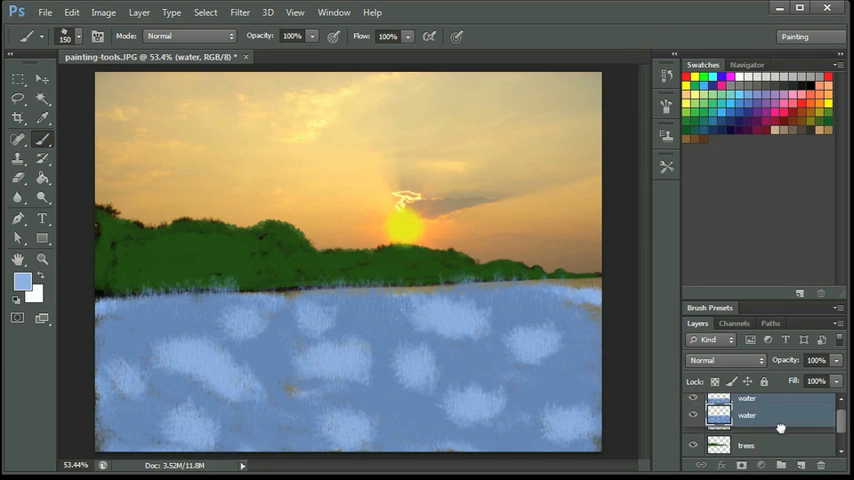
pyautogui.scroll(-1, 800, 430)
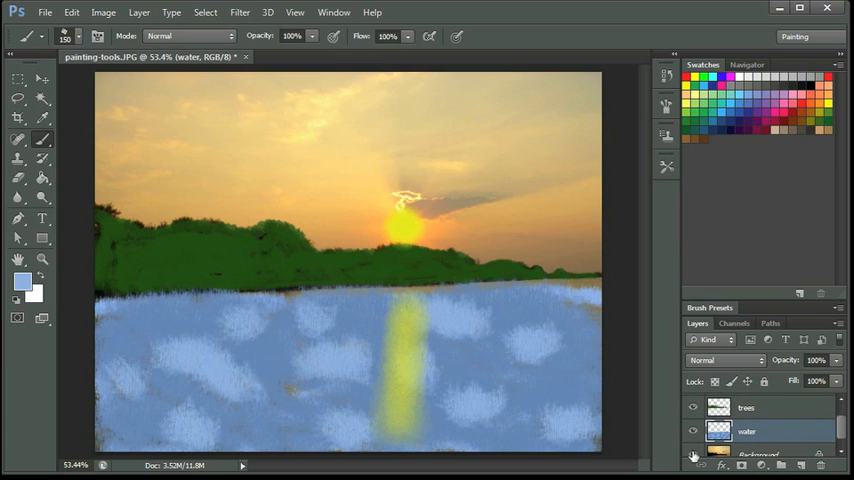
pyautogui.click(694, 453)
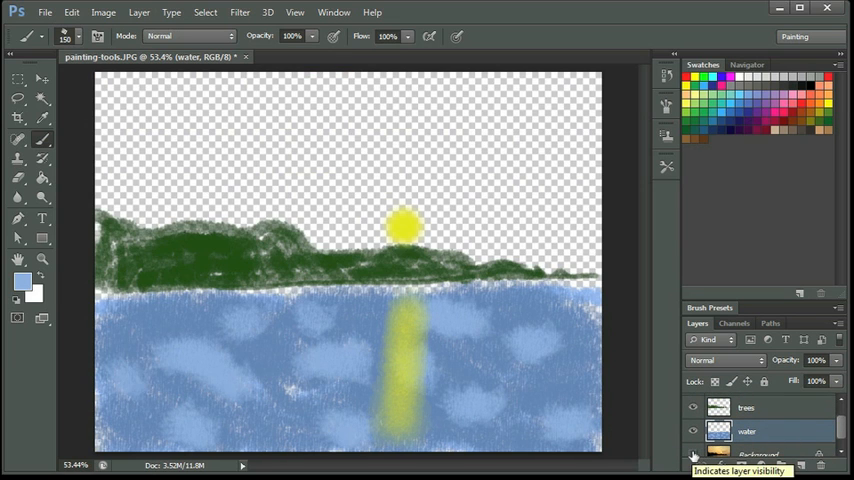
pyautogui.click(694, 453)
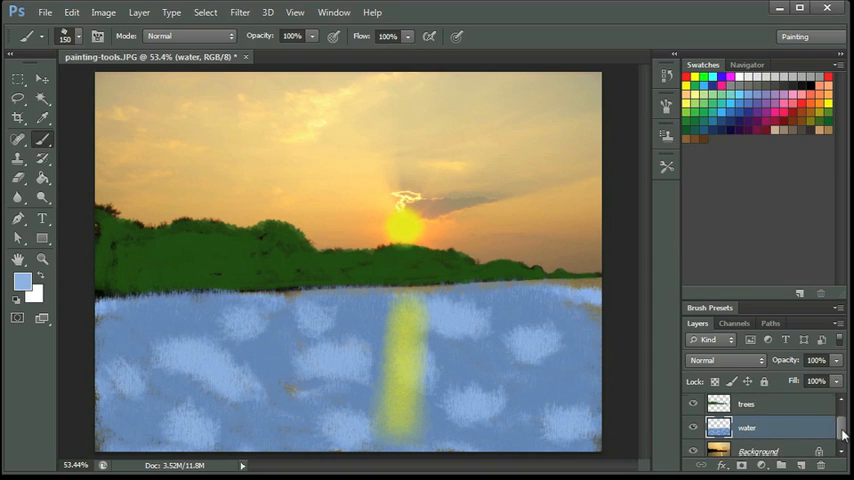
pyautogui.moveTo(845, 430)
pyautogui.mouseDown()
pyautogui.moveTo(845, 447)
pyautogui.moveTo(843, 432)
pyautogui.mouseUp()
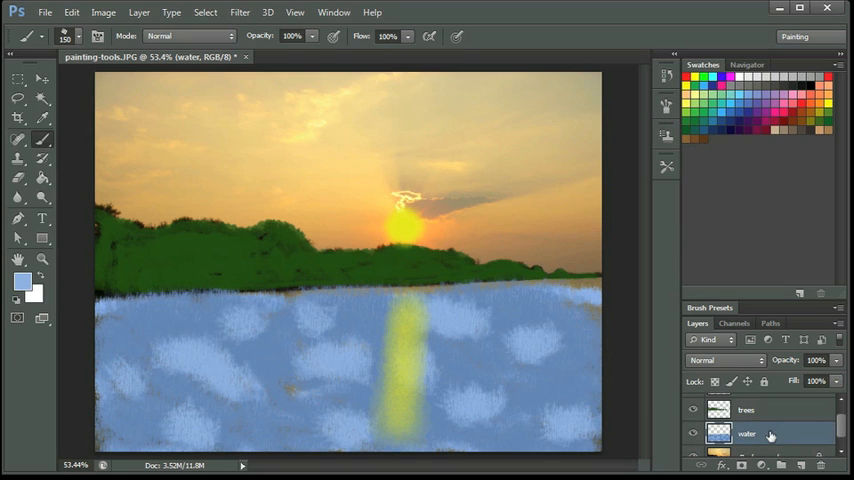
# Step: Create a new layer and rename it 'sky'
pyautogui.click(799, 466)
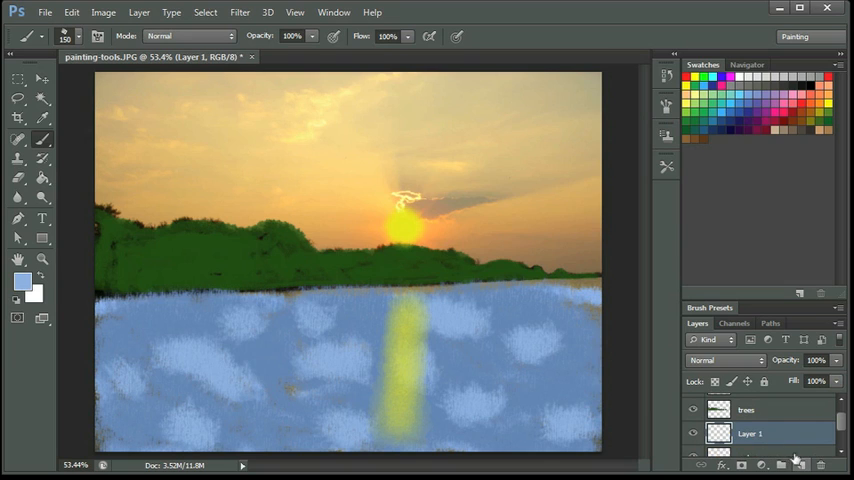
pyautogui.doubleClick(764, 433)
pyautogui.write('r')
pyautogui.press('Return')
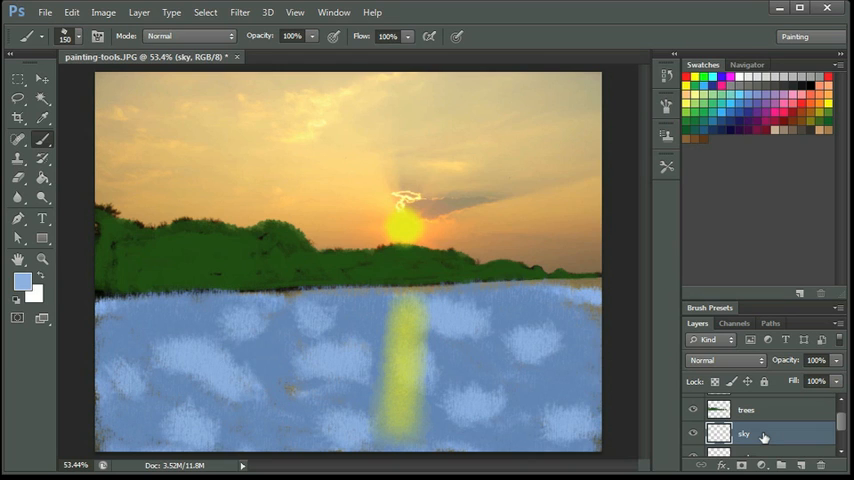
# Step: Show the Brush Tip Shape options and bring up the brush preset picker
pyautogui.click(666, 105)
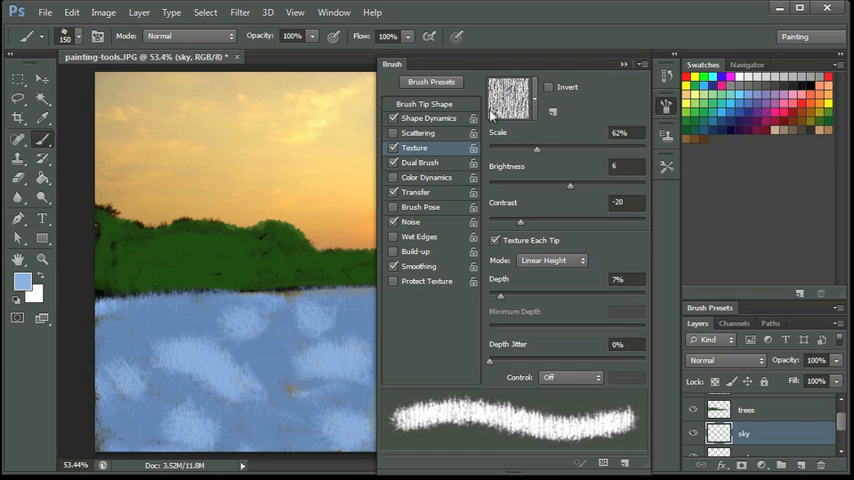
pyautogui.click(423, 106)
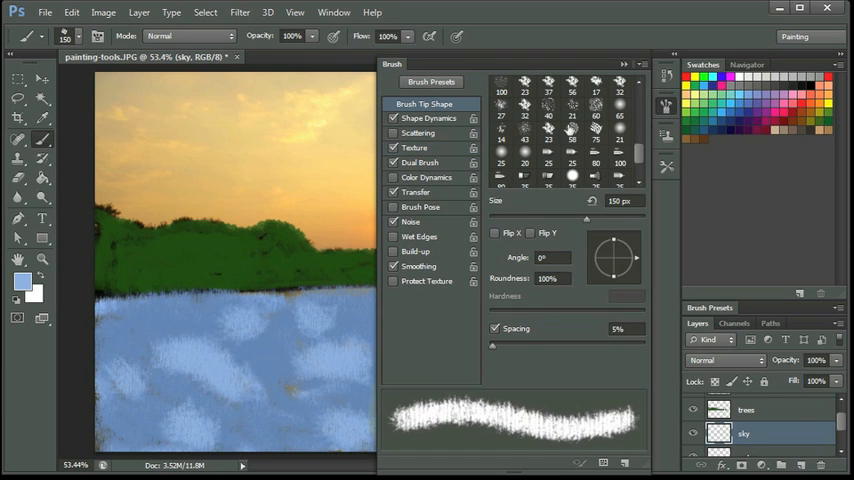
pyautogui.moveTo(640, 155); pyautogui.dragTo(641, 143)
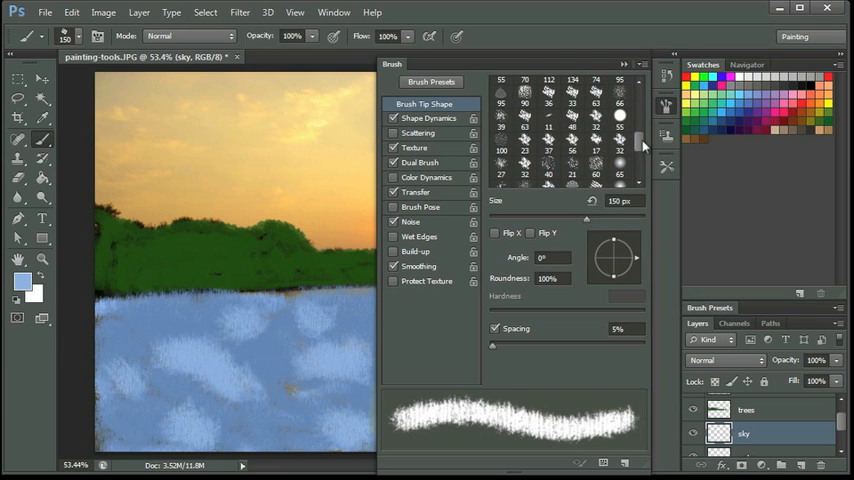
pyautogui.moveTo(641, 143); pyautogui.dragTo(641, 106)
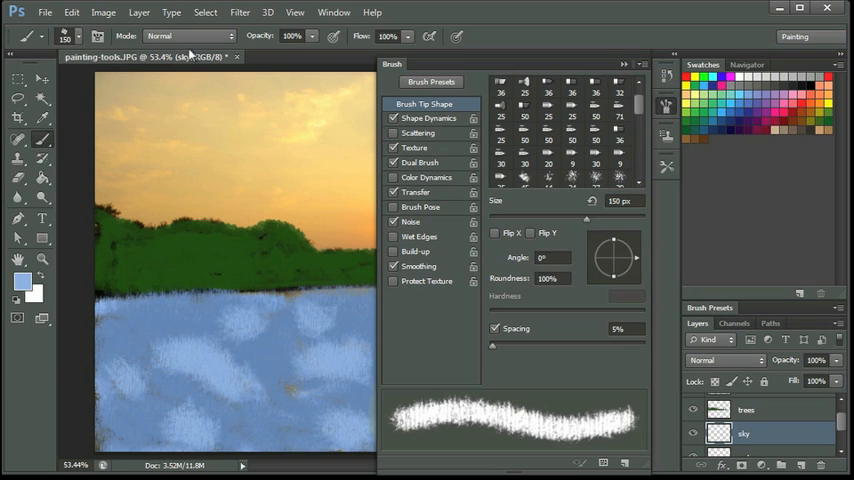
pyautogui.click(78, 40)
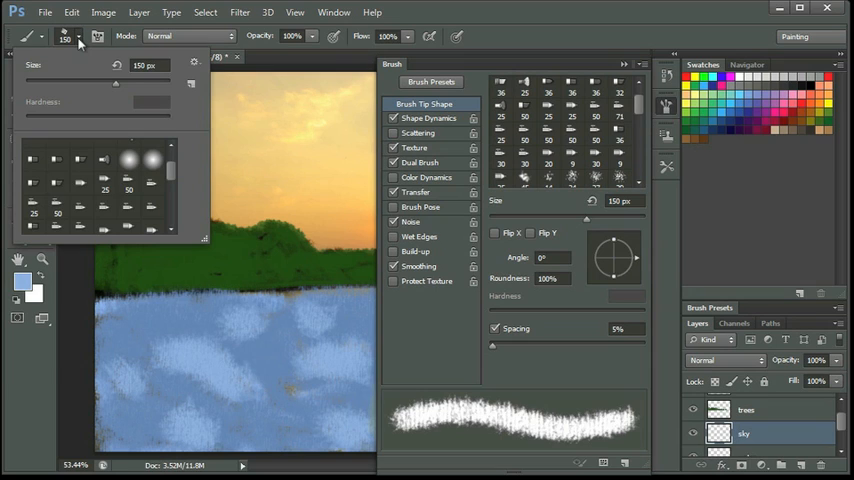
# Step: Replace the current presets with the Wet Media Brushes set
pyautogui.click(196, 64)
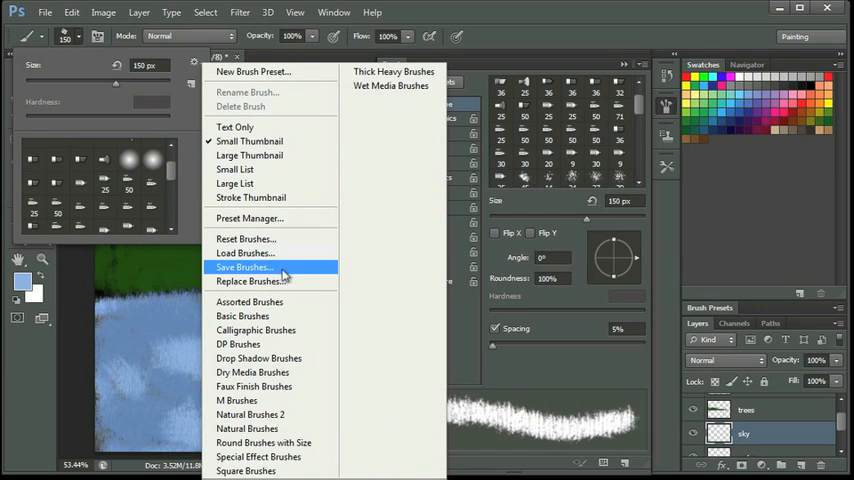
pyautogui.click(378, 86)
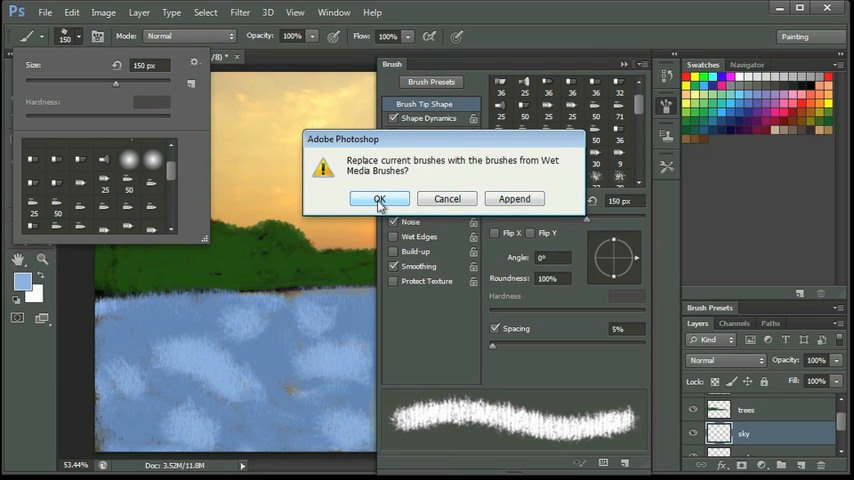
pyautogui.click(380, 202)
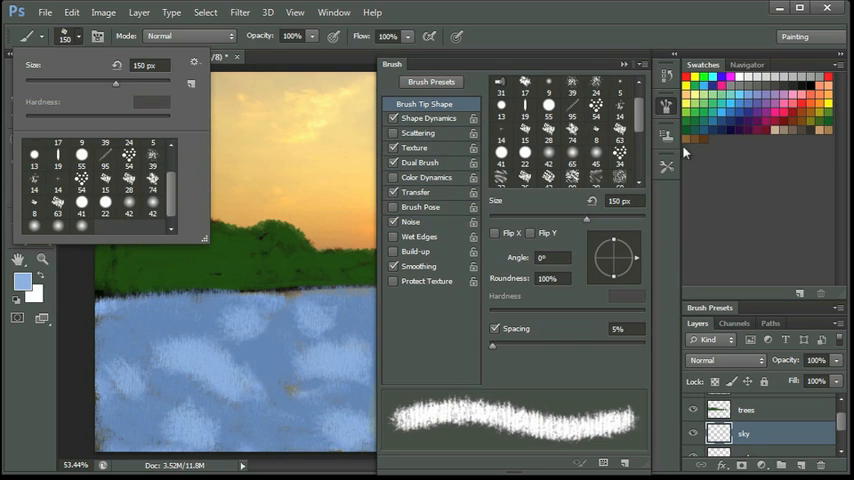
pyautogui.moveTo(640, 118); pyautogui.dragTo(645, 148)
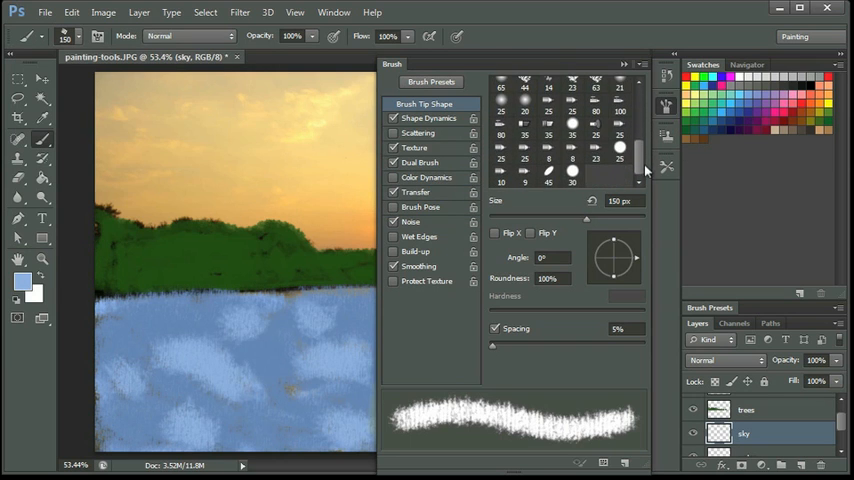
pyautogui.moveTo(645, 148); pyautogui.dragTo(645, 100)
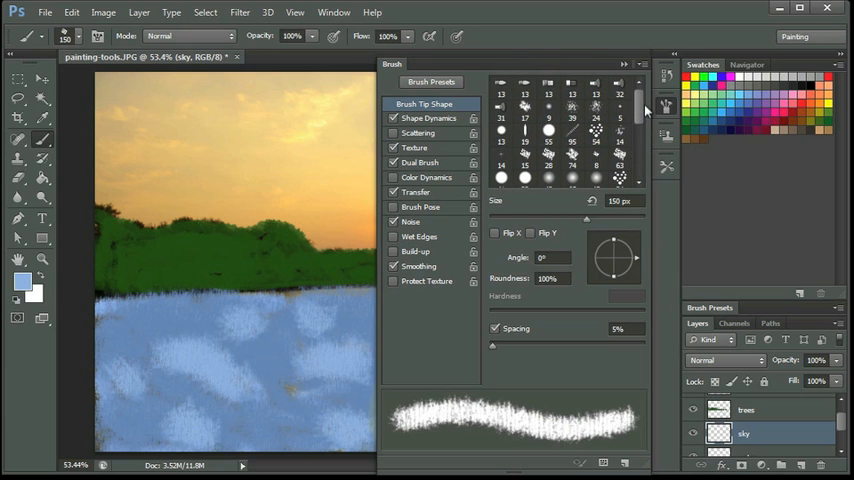
# Step: Step through the 17, 39 and 54 px tips and settle on Watercolor Loaded Wet Flat Tip
pyautogui.click(526, 112)
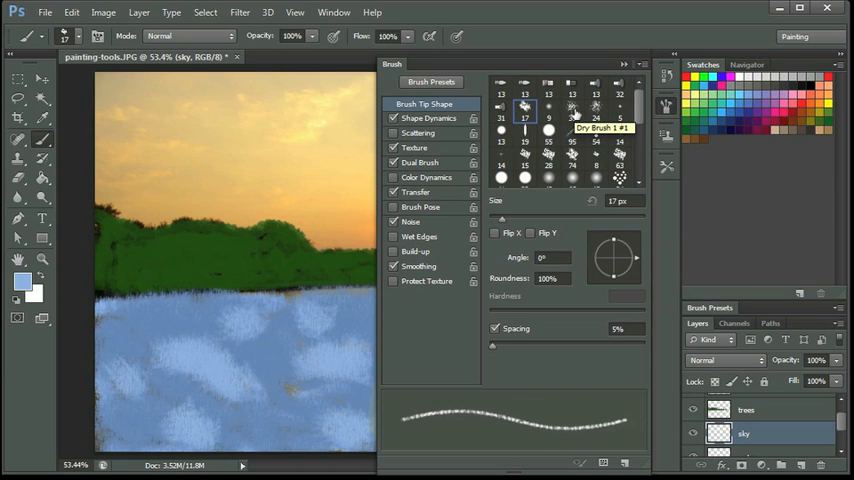
pyautogui.click(573, 113)
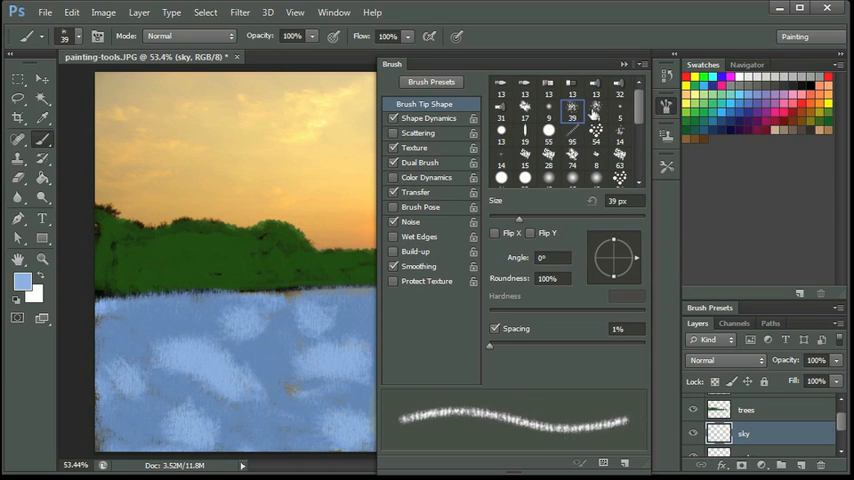
pyautogui.click(597, 133)
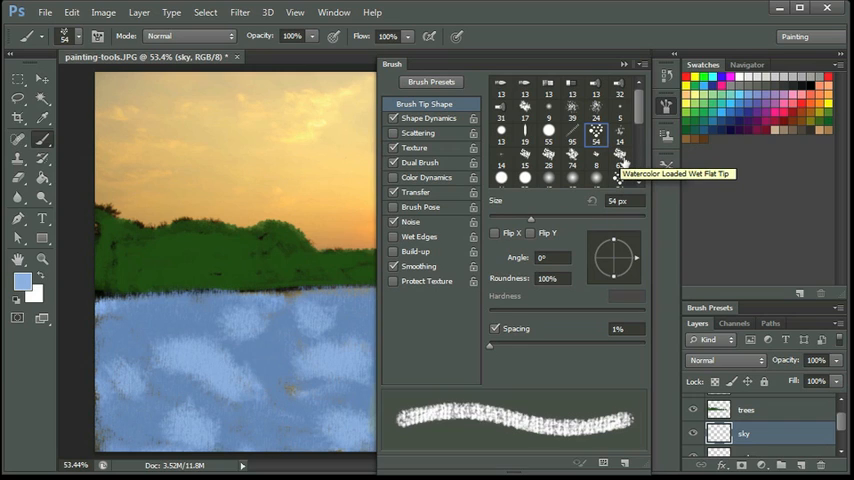
pyautogui.click(620, 162)
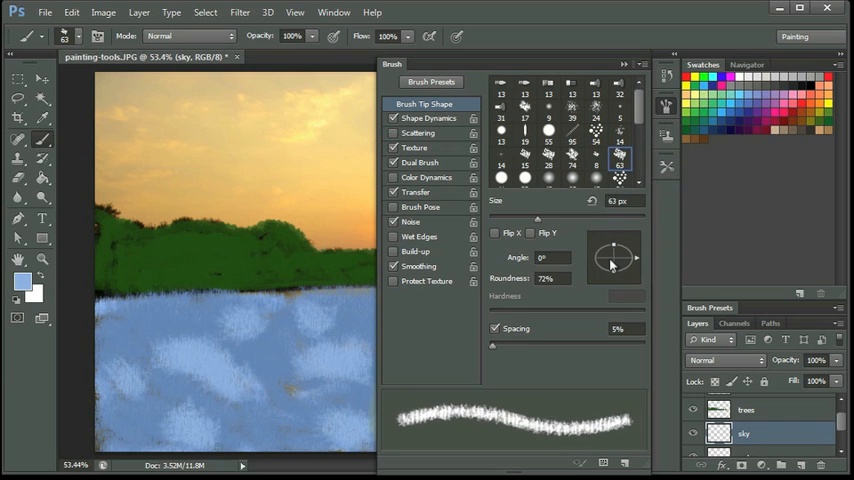
# Step: Tilt the brush tip to about -24° and adjust its roundness on the angle compass
pyautogui.moveTo(636, 262); pyautogui.dragTo(636, 258)
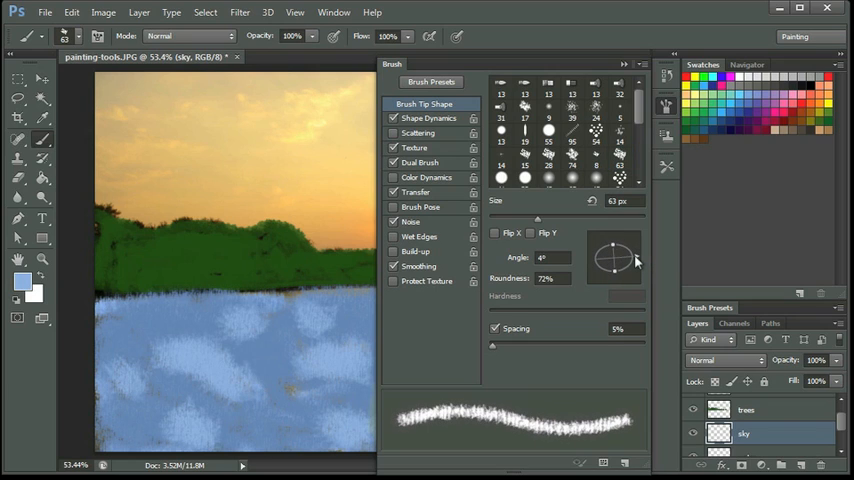
pyautogui.moveTo(612, 247); pyautogui.dragTo(636, 270)
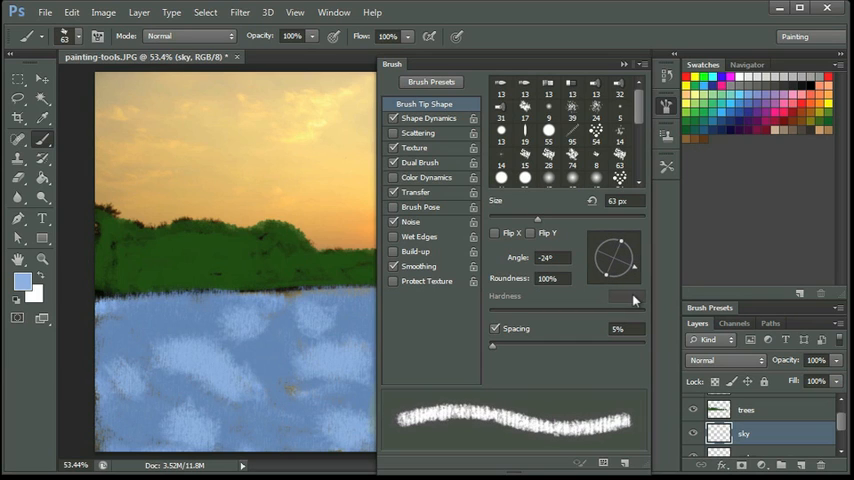
# Step: Close brush settings and set the foreground to a bright orange sampled from the sky
pyautogui.click(625, 66)
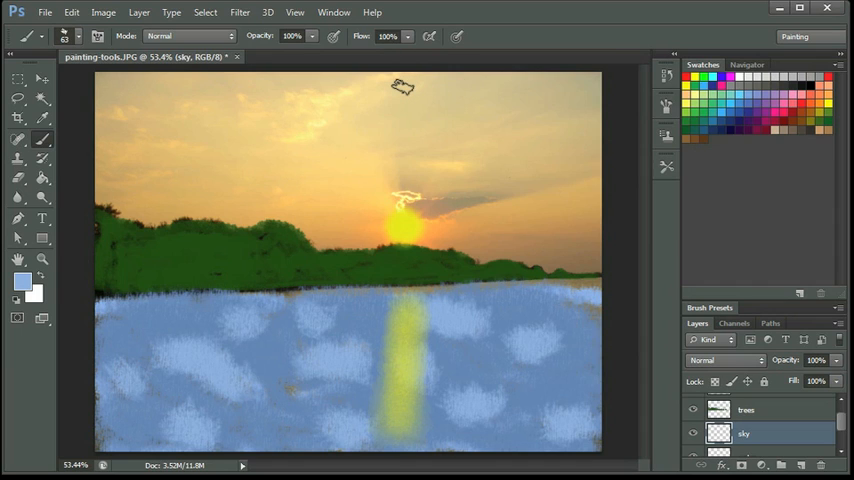
pyautogui.click(22, 282)
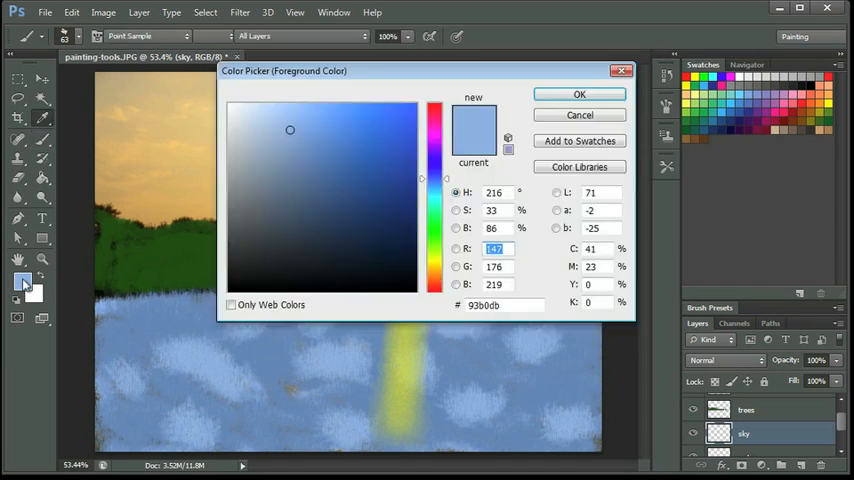
pyautogui.click(158, 187)
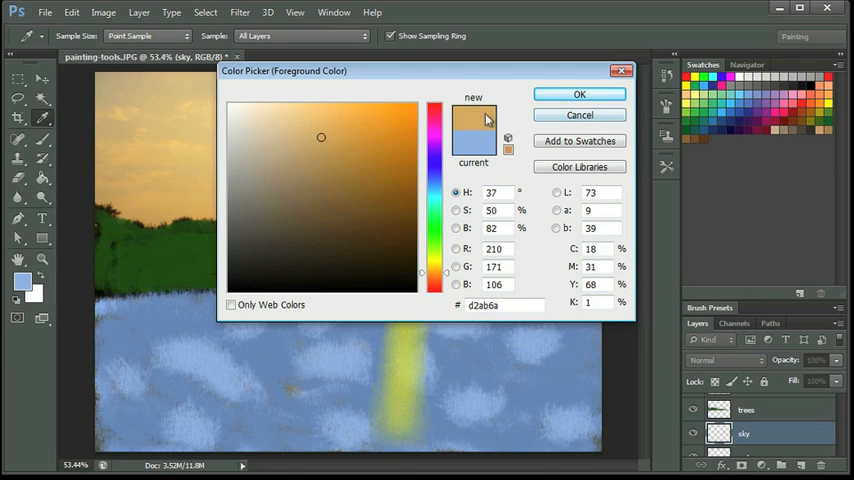
pyautogui.click(373, 127)
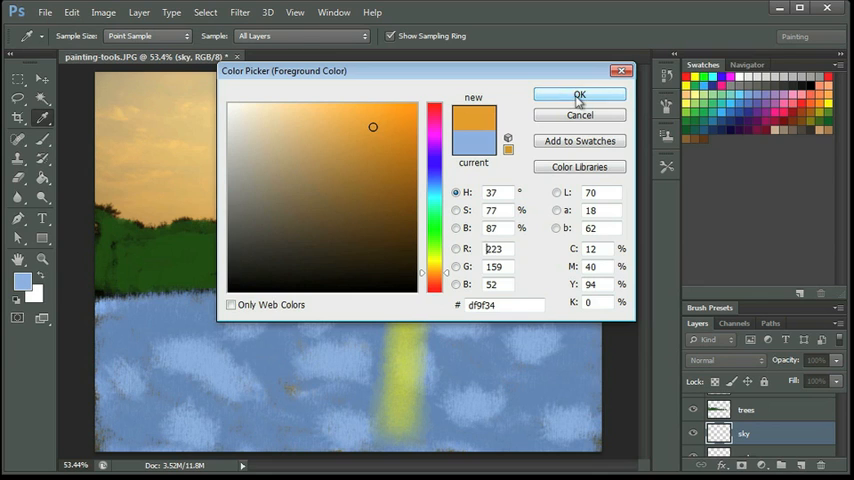
pyautogui.click(579, 96)
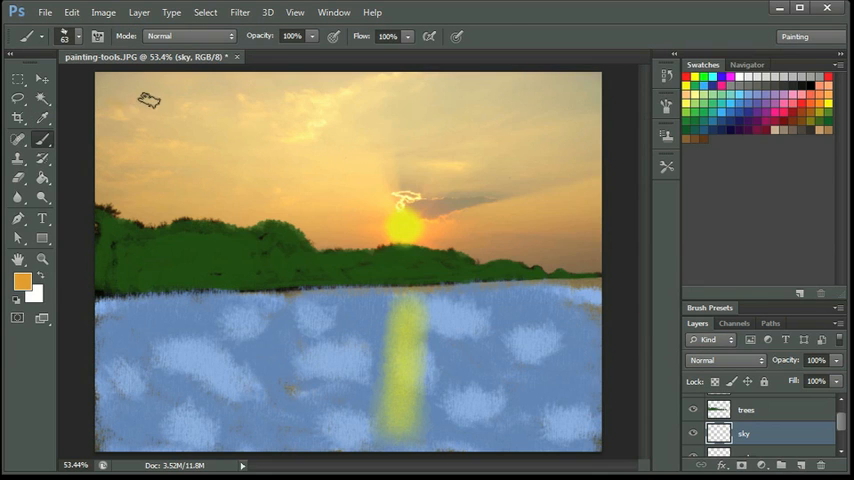
# Step: Paint orange streaks across the upper and right sky on the sky layer
pyautogui.moveTo(110, 100); pyautogui.dragTo(320, 100)
pyautogui.moveTo(185, 127); pyautogui.dragTo(400, 127)
pyautogui.moveTo(370, 100); pyautogui.dragTo(515, 102)
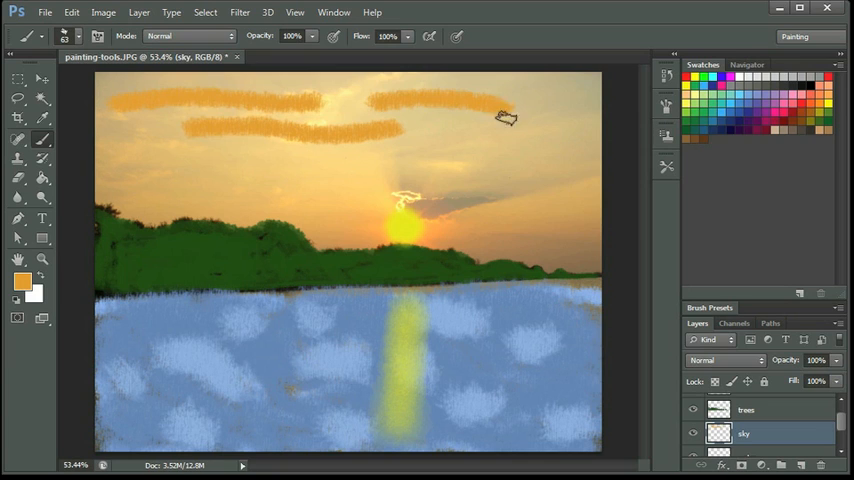
pyautogui.moveTo(405, 138); pyautogui.dragTo(545, 140)
pyautogui.moveTo(455, 167)
pyautogui.mouseDown()
pyautogui.moveTo(590, 175)
pyautogui.moveTo(455, 212)
pyautogui.moveTo(595, 238)
pyautogui.moveTo(520, 240)
pyautogui.moveTo(560, 245)
pyautogui.moveTo(587, 183)
pyautogui.mouseUp()
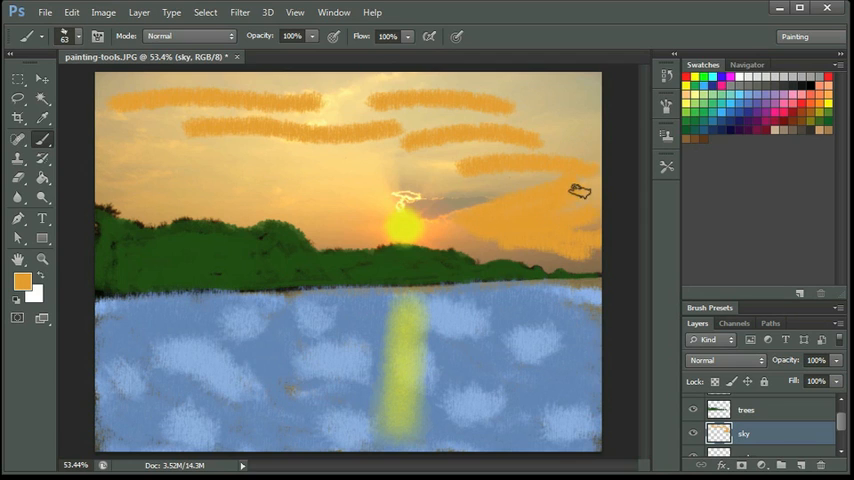
pyautogui.moveTo(480, 178); pyautogui.dragTo(440, 180)
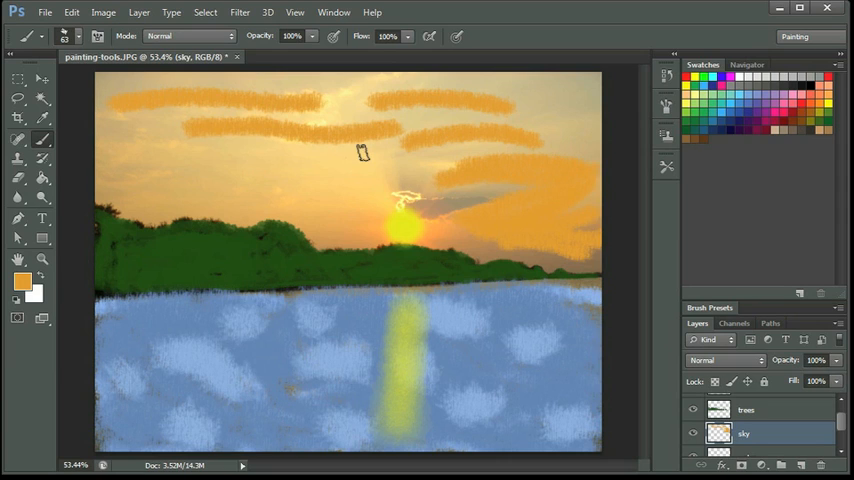
# Step: With a much larger brush, cover the upper sky, squiggle and grey cloud in solid orange
pyautogui.press(']')
pyautogui.press(']')
pyautogui.press(']')
pyautogui.press(']')
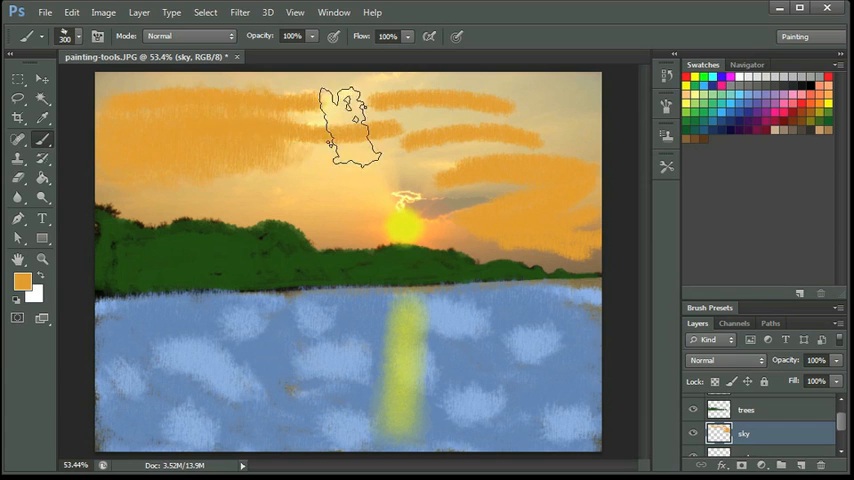
pyautogui.moveTo(355, 125)
pyautogui.mouseDown()
pyautogui.moveTo(120, 100)
pyautogui.moveTo(340, 105)
pyautogui.mouseUp()
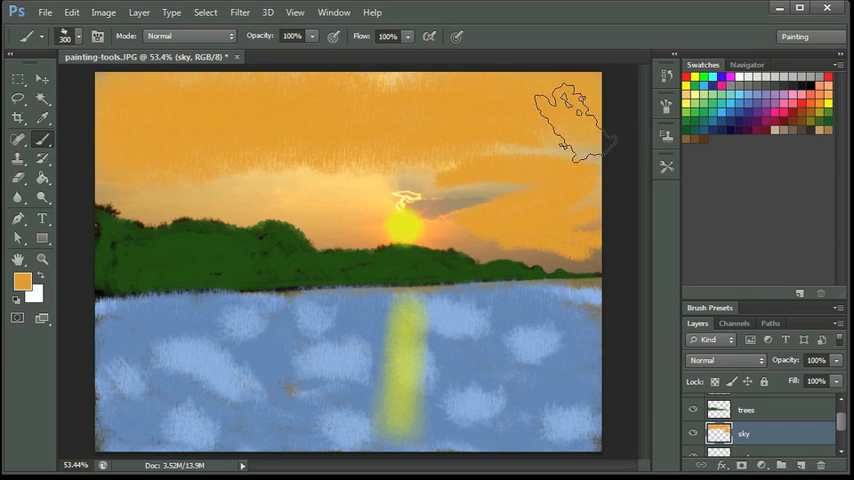
pyautogui.moveTo(560, 185); pyautogui.dragTo(280, 175)
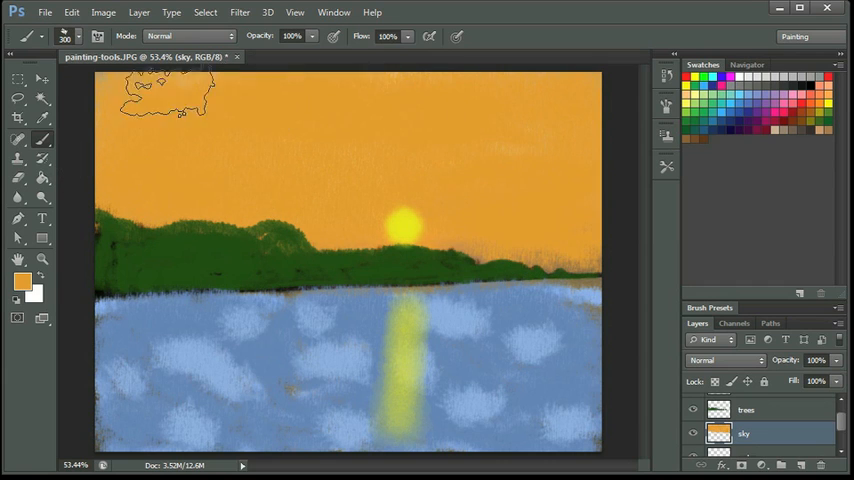
# Step: Choose a pale peach, shrink the brush and paint a row of clouds in the upper sky
pyautogui.click(21, 282)
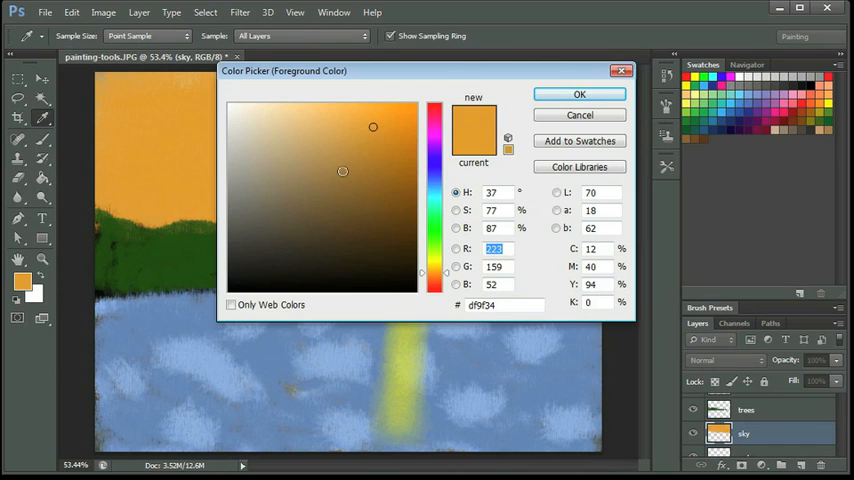
pyautogui.click(305, 111)
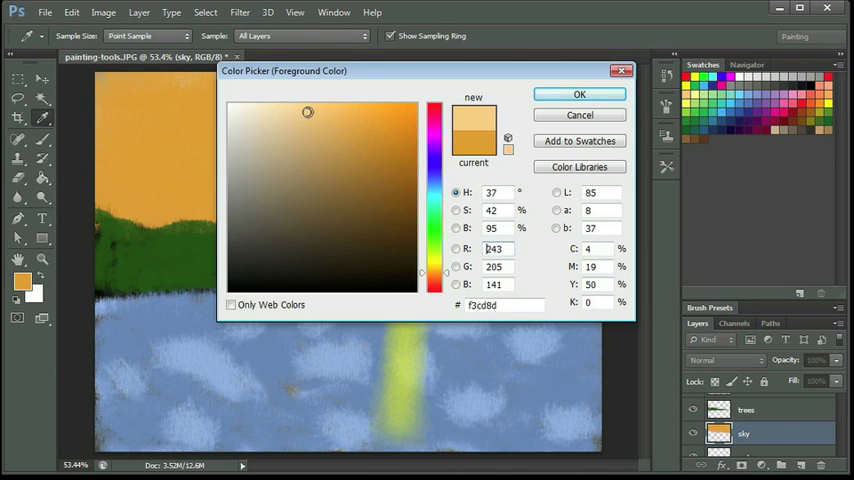
pyautogui.click(579, 94)
pyautogui.press('[')
pyautogui.press('[')
pyautogui.press('[')
pyautogui.moveTo(565, 125); pyautogui.dragTo(450, 128)
pyautogui.moveTo(360, 120); pyautogui.dragTo(260, 122)
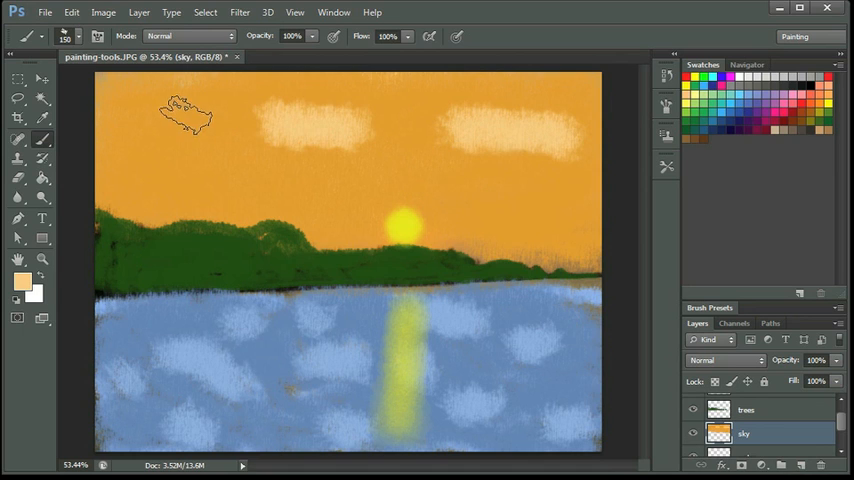
pyautogui.moveTo(190, 100); pyautogui.dragTo(110, 100)
# Step: Add a lower row of pale clouds plus ones right of the sun and upper middle
pyautogui.moveTo(230, 185); pyautogui.dragTo(140, 185)
pyautogui.moveTo(350, 190); pyautogui.dragTo(280, 188)
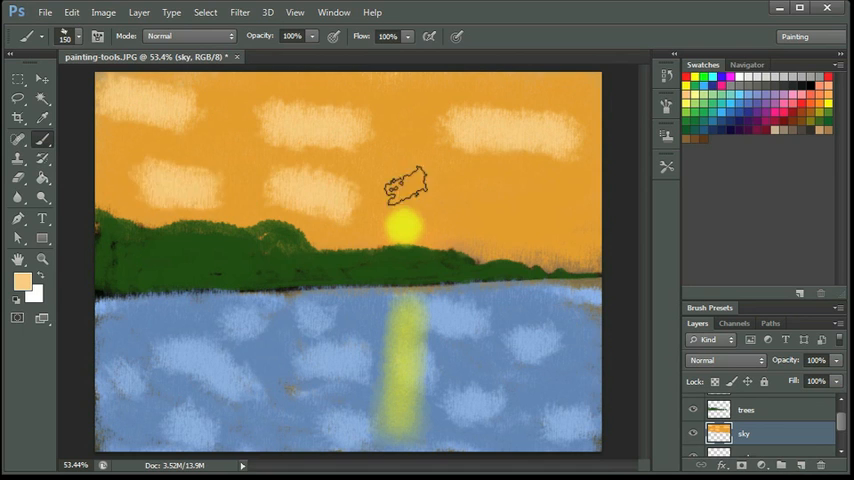
pyautogui.moveTo(400, 180); pyautogui.dragTo(425, 182)
pyautogui.moveTo(476, 200); pyautogui.dragTo(555, 215)
pyautogui.moveTo(440, 95); pyautogui.dragTo(390, 100)
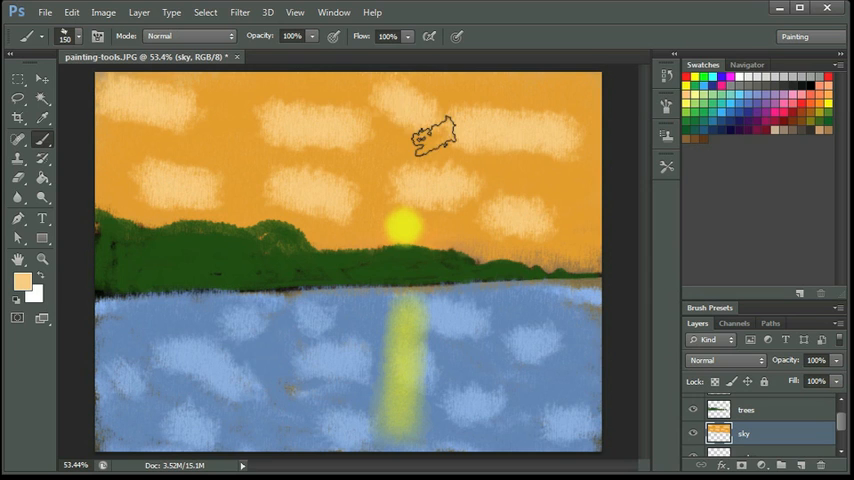
# Step: Switch to yellow and blend a glow right of the sun and across the upper clouds
pyautogui.click(20, 282)
pyautogui.click(434, 266)
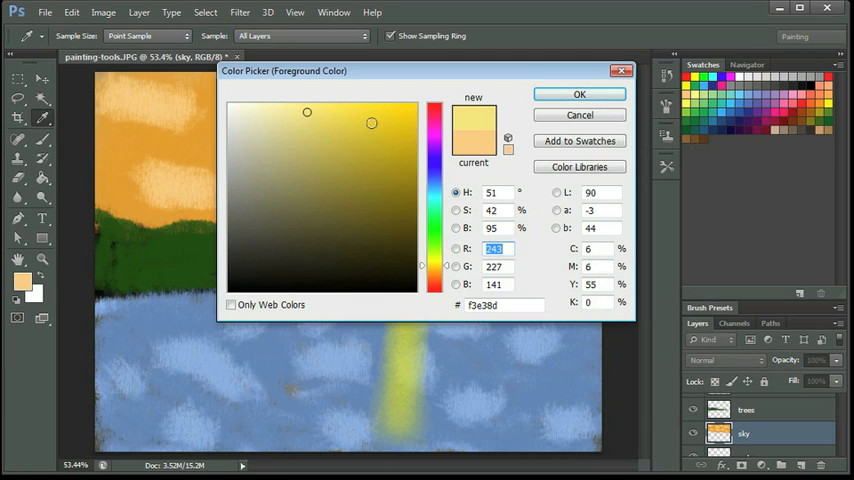
pyautogui.click(371, 123)
pyautogui.click(579, 94)
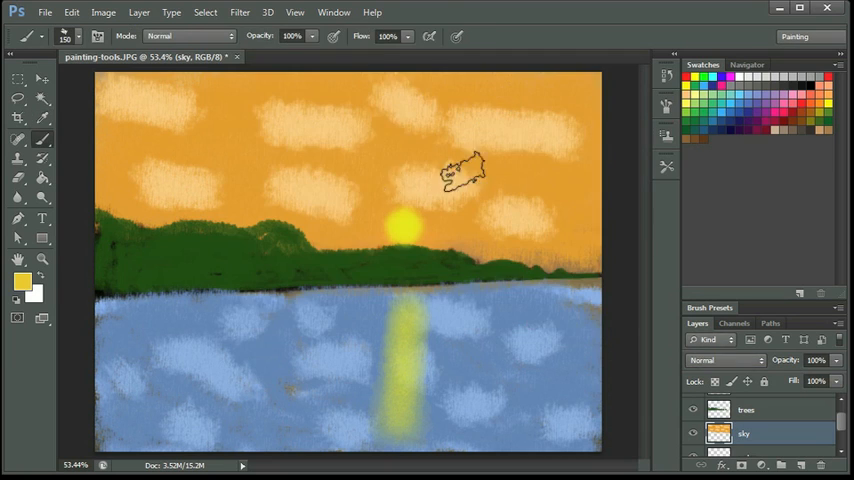
pyautogui.moveTo(570, 190); pyautogui.dragTo(500, 165)
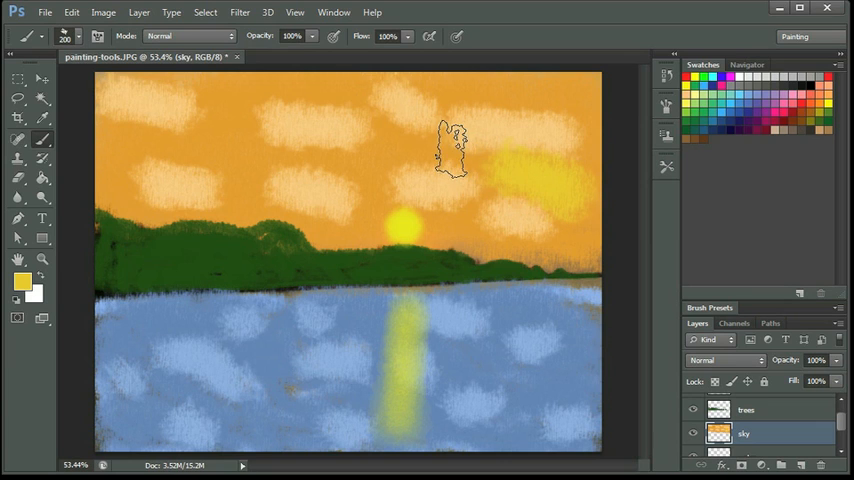
pyautogui.moveTo(452, 148)
pyautogui.mouseDown()
pyautogui.moveTo(290, 100)
pyautogui.moveTo(170, 90)
pyautogui.moveTo(120, 100)
pyautogui.moveTo(148, 178)
pyautogui.mouseUp()
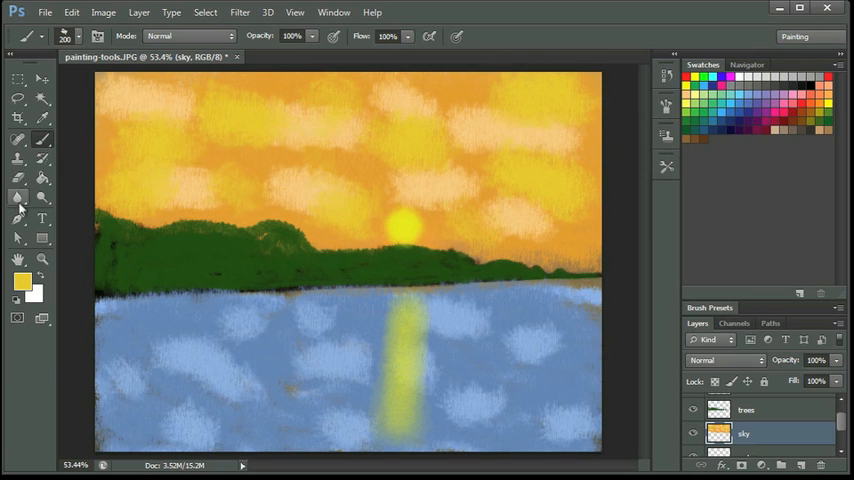
# Step: Switch to the Move tool, expand the Layers panel, hide the Background photo and select it
pyautogui.click(42, 84)
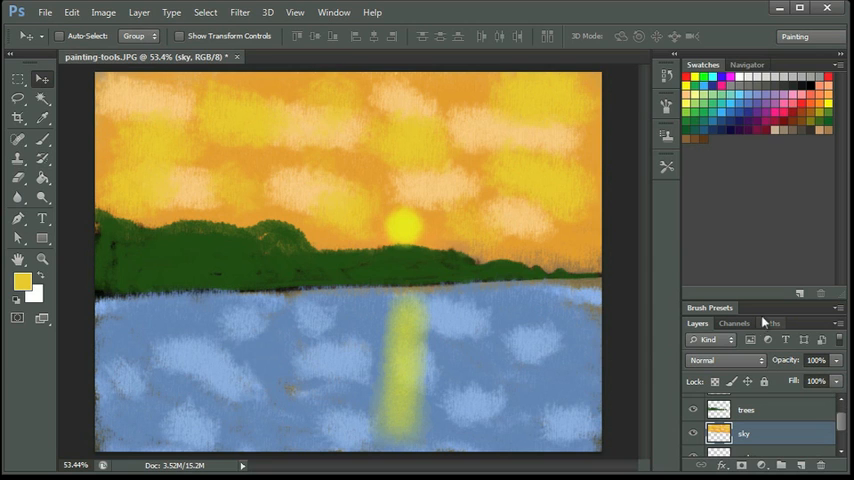
pyautogui.moveTo(762, 314); pyautogui.dragTo(759, 253)
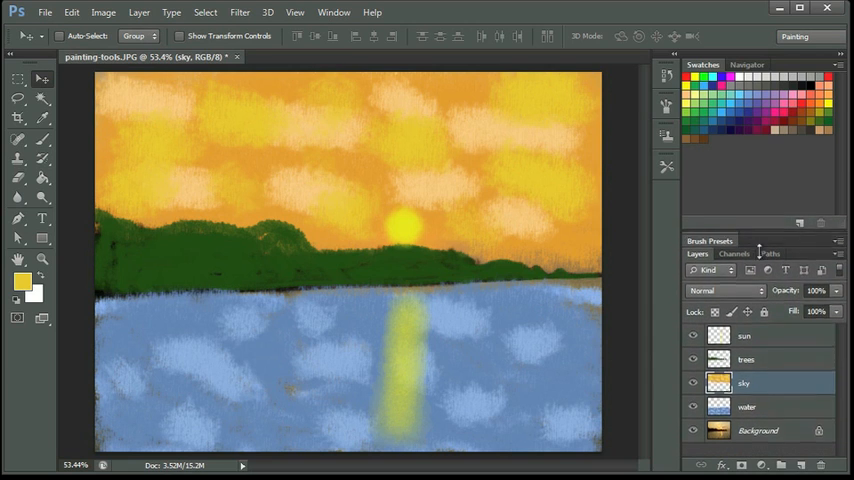
pyautogui.click(694, 441)
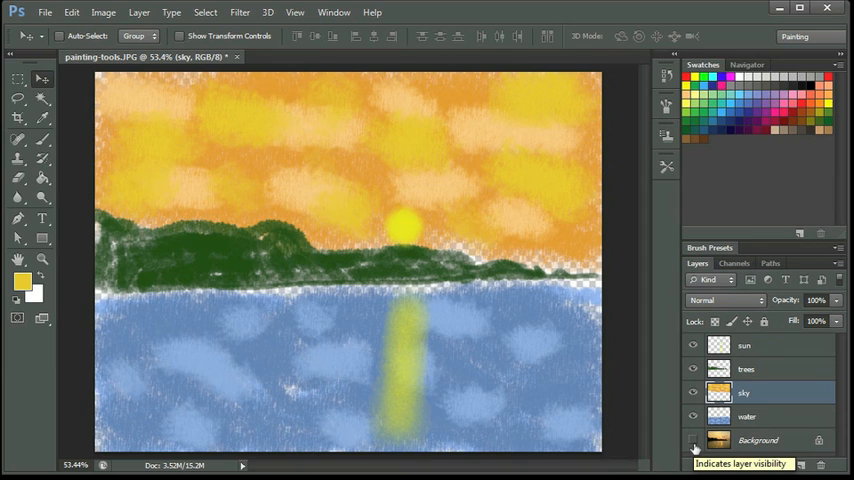
pyautogui.click(757, 441)
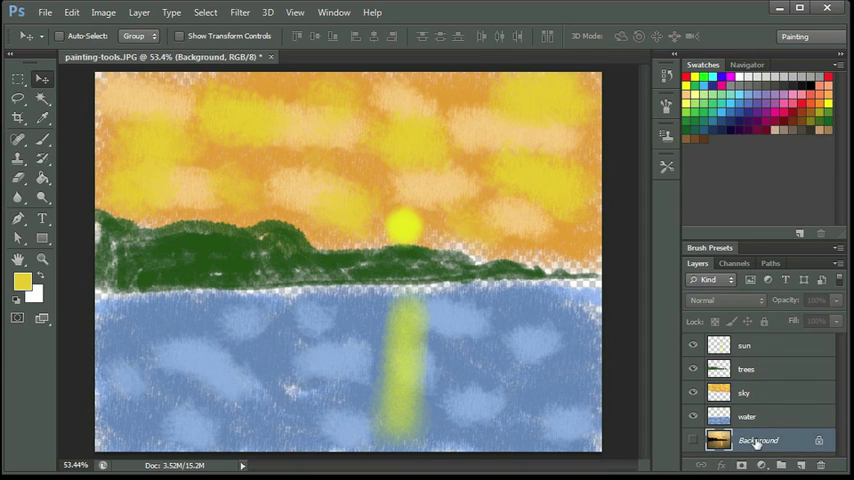
# Step: Add a new layer above Background and set the foreground to the trees' dark green
pyautogui.click(805, 467)
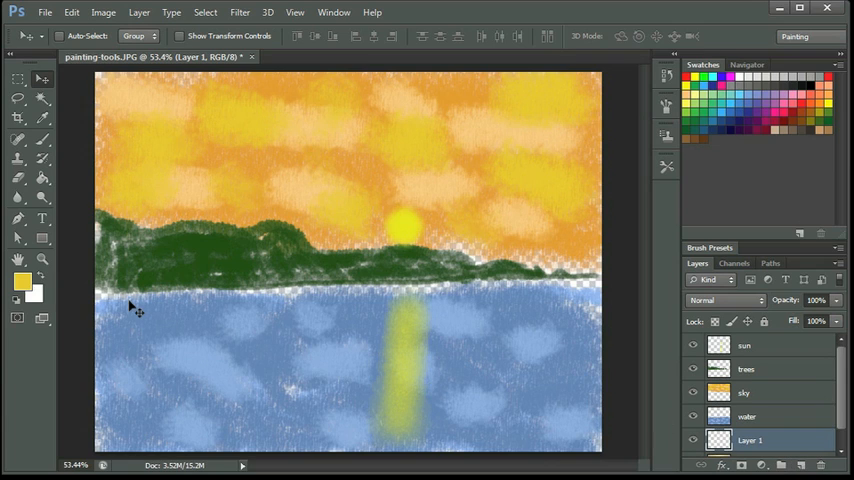
pyautogui.click(22, 283)
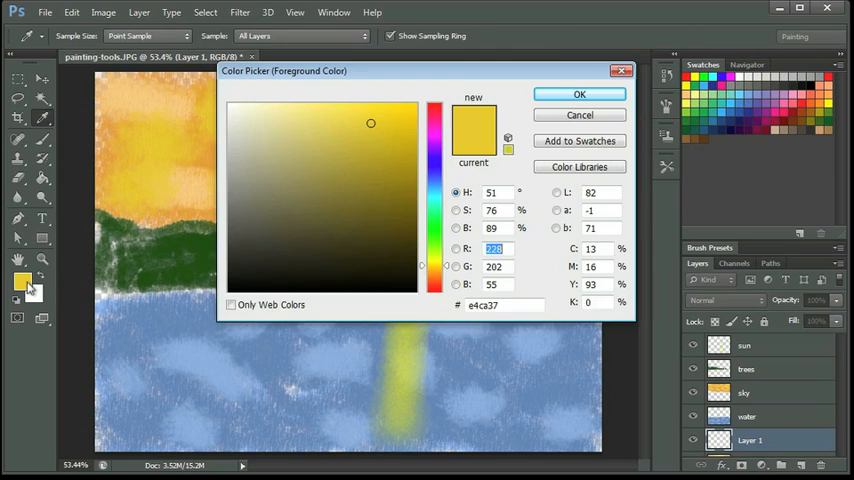
pyautogui.click(218, 218)
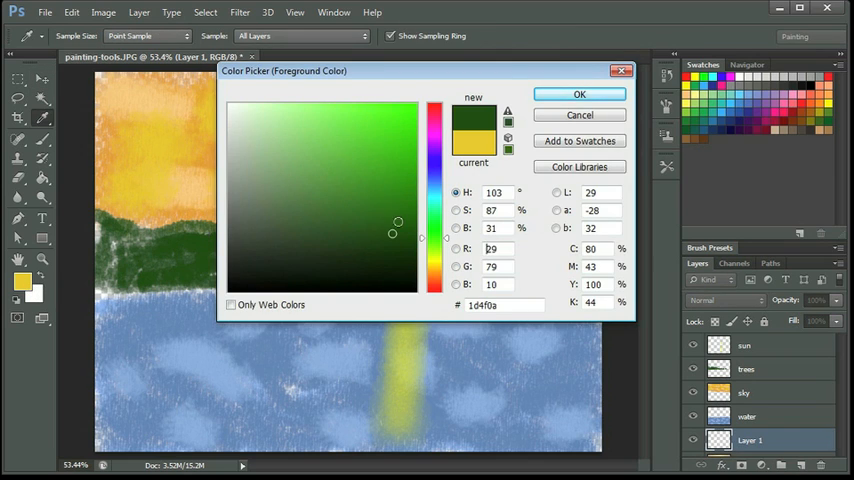
pyautogui.moveTo(398, 222); pyautogui.dragTo(371, 214)
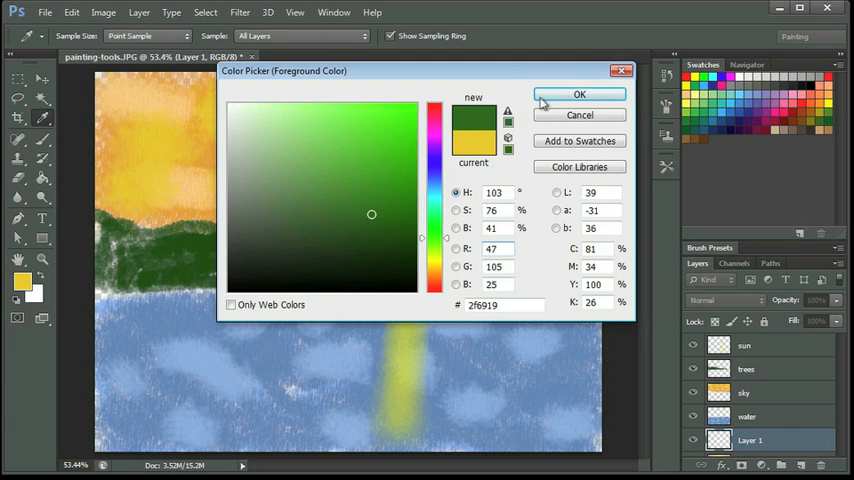
pyautogui.click(579, 95)
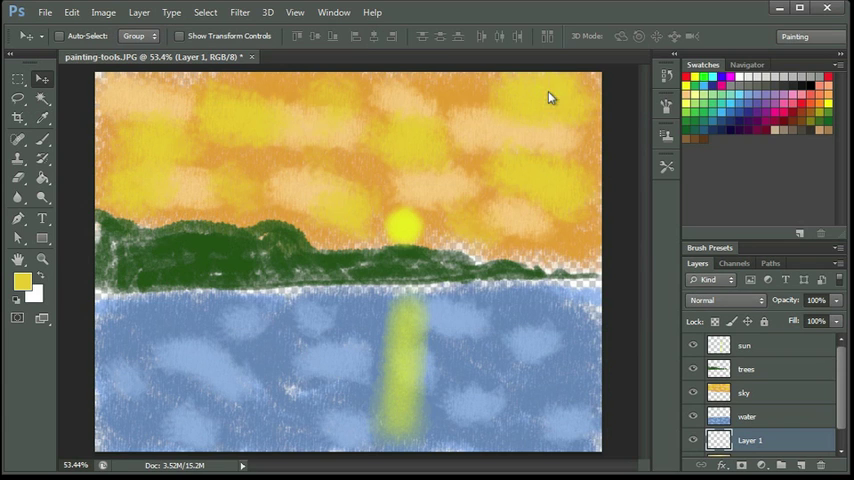
# Step: Fill the new layer with dark green using the Paint Bucket
pyautogui.click(44, 179)
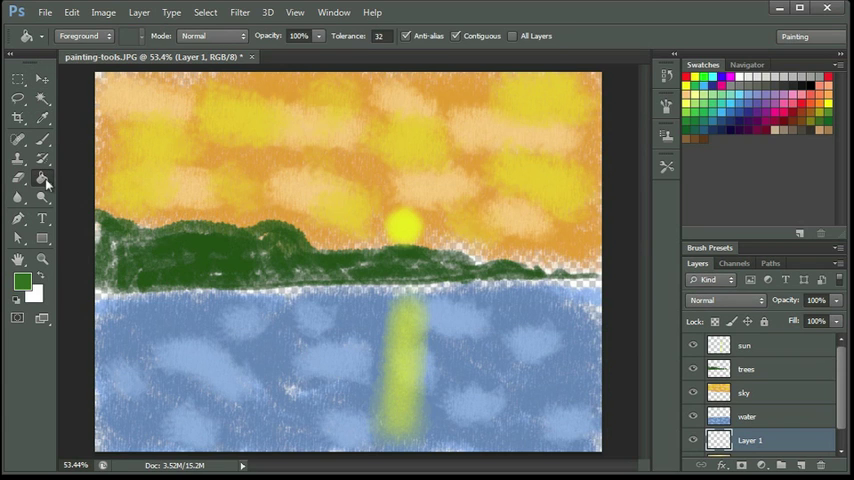
pyautogui.click(157, 255)
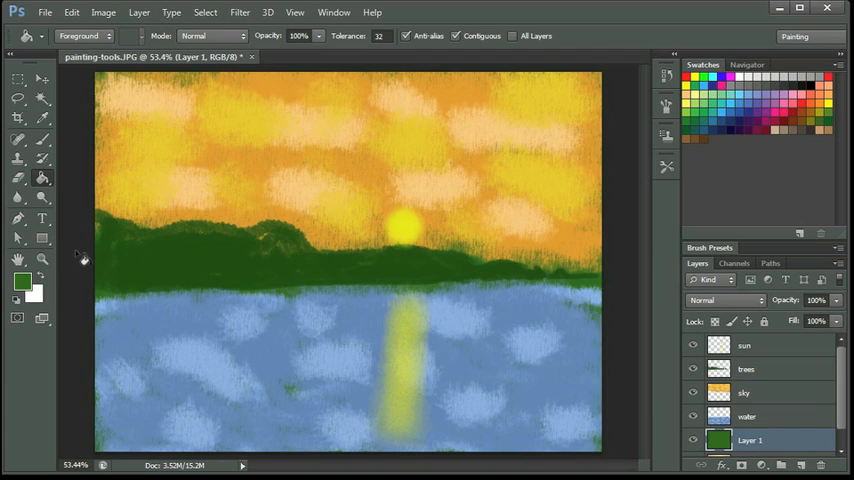
# Step: Rename Layer 1 to 'background'
pyautogui.click(42, 78)
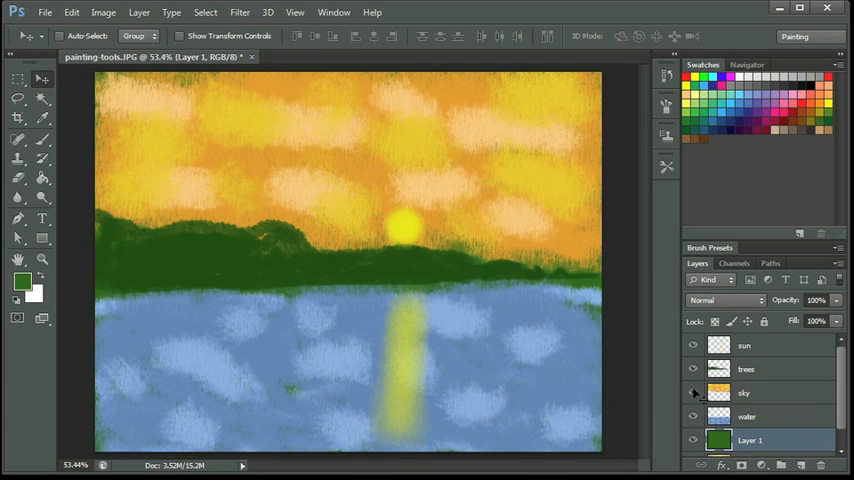
pyautogui.doubleClick(751, 440)
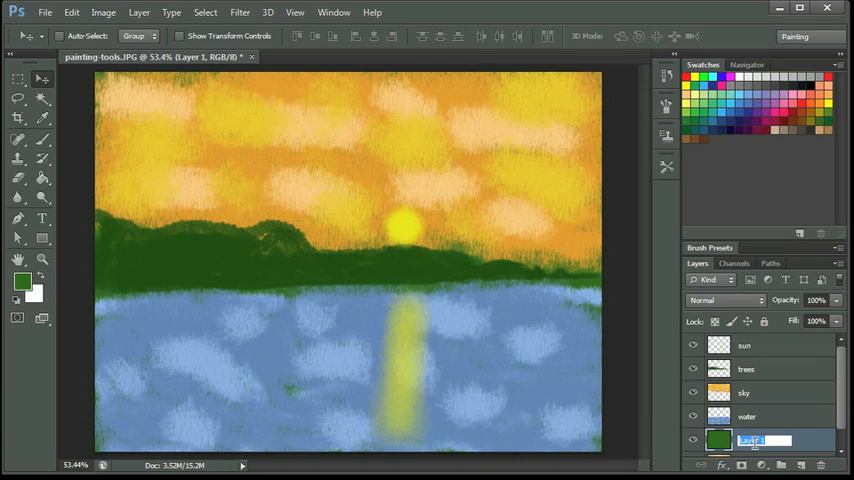
pyautogui.write('background')
pyautogui.press('Return')
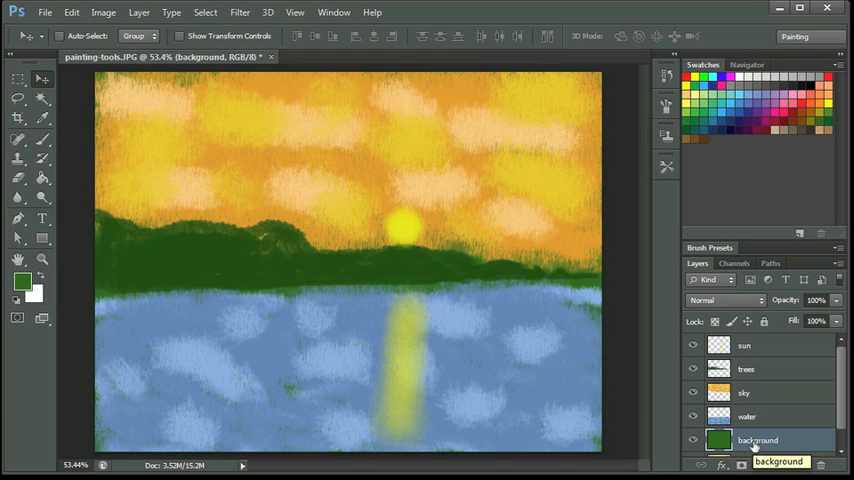